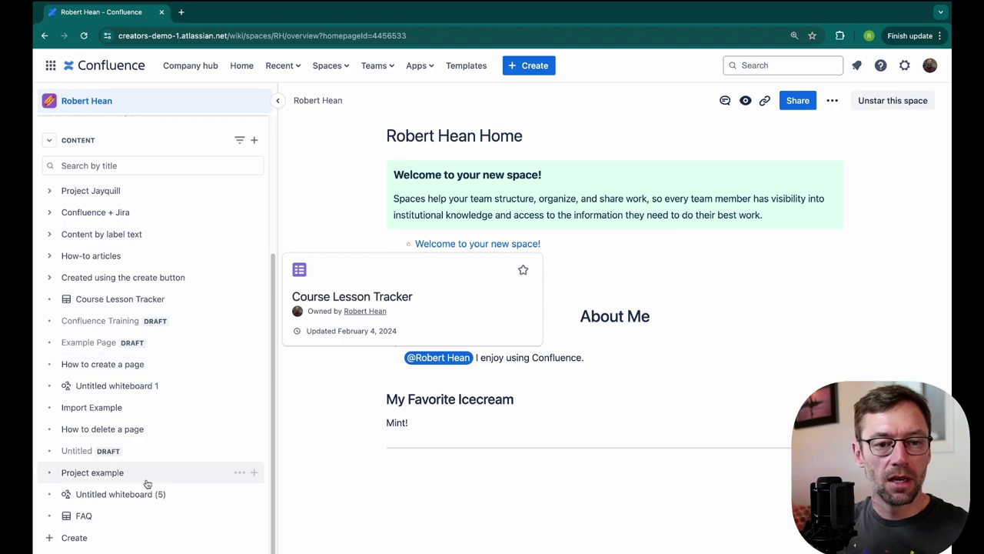
# Create a new database in the space's content and collapse the space's sidebar
pyautogui.click(254, 140)
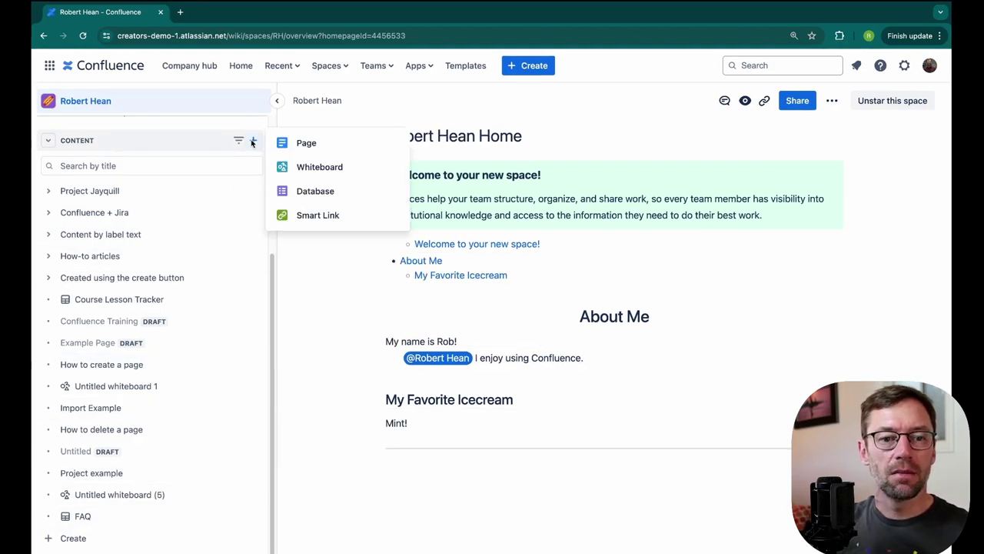
pyautogui.click(350, 194)
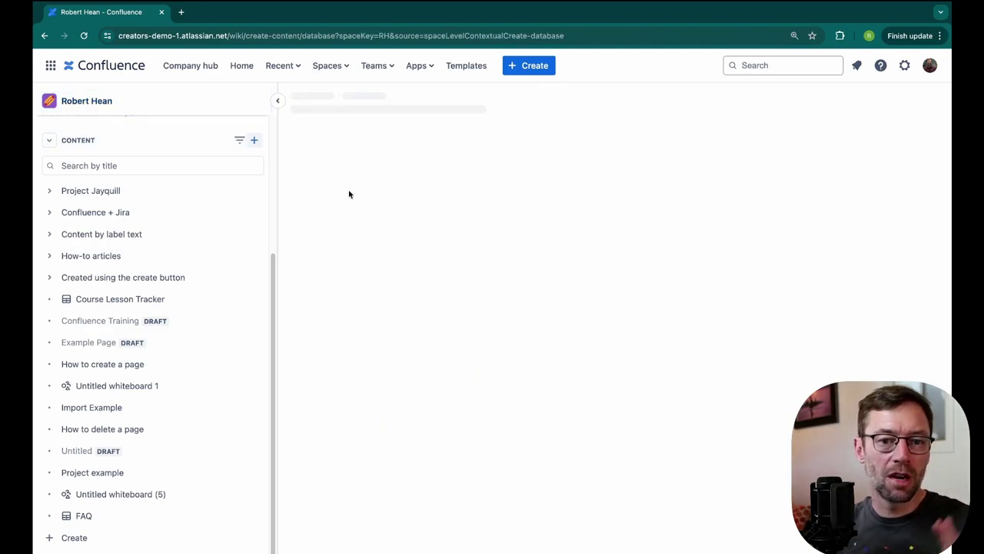
pyautogui.click(273, 102)
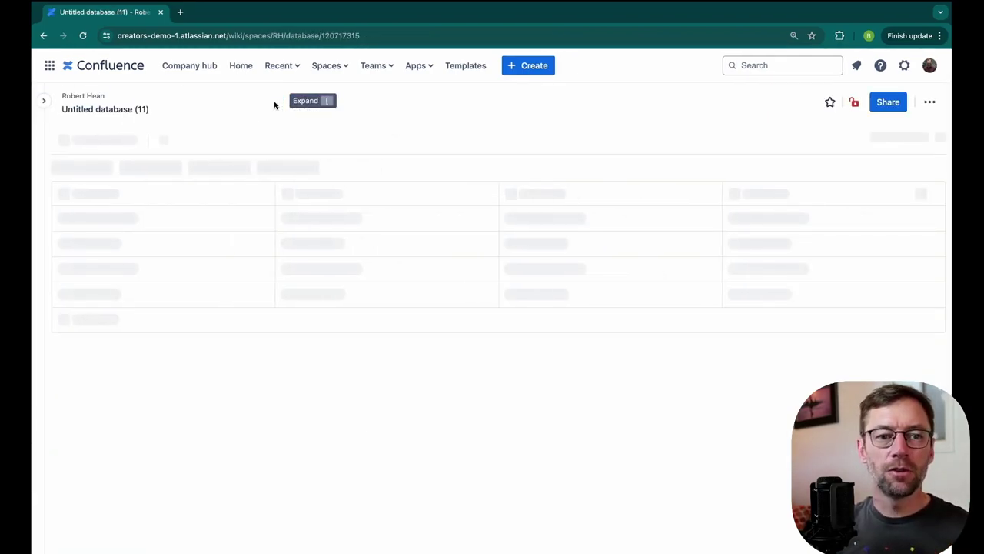
# Rename the untitled database as Jayquill Tracker
pyautogui.click(139, 110)
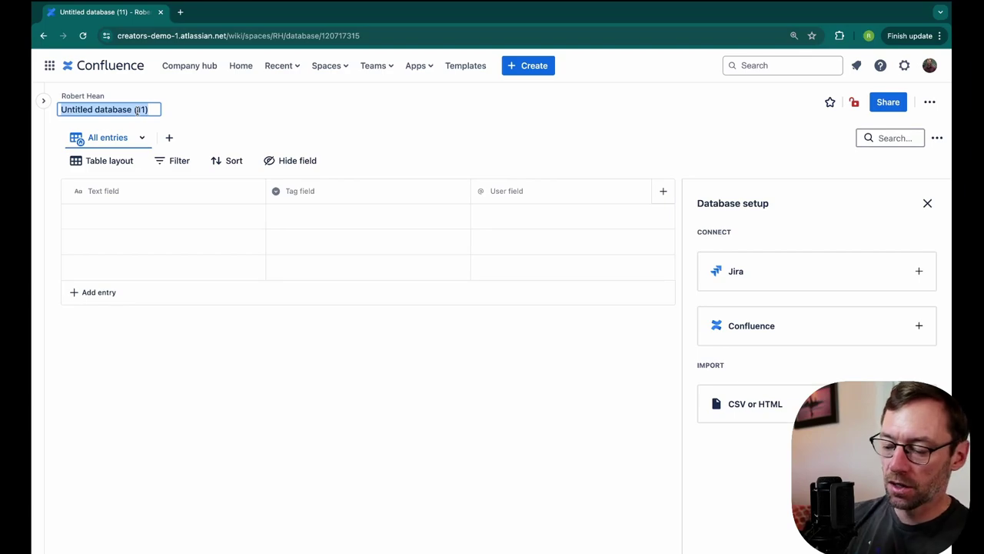
pyautogui.write('Jayquill Tracker')
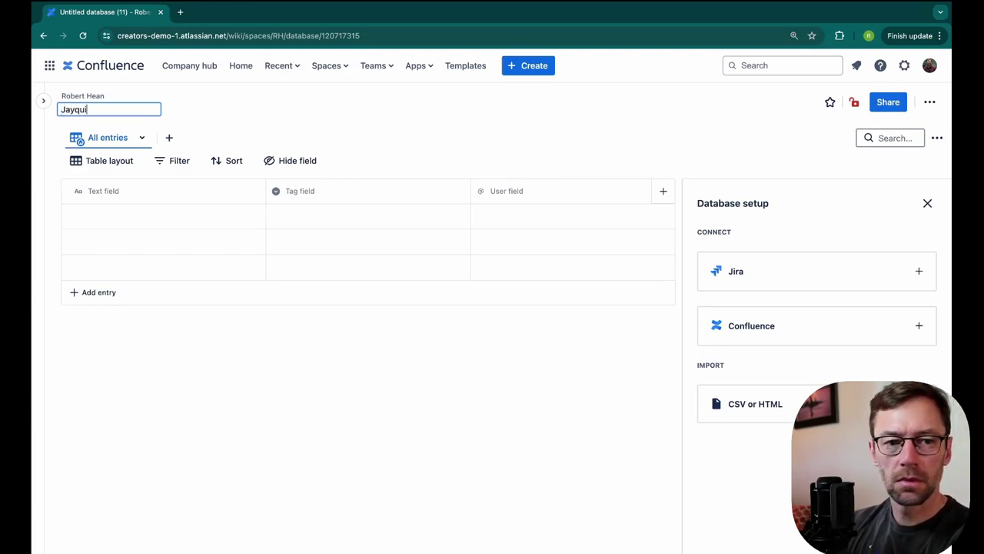
pyautogui.press('Return')
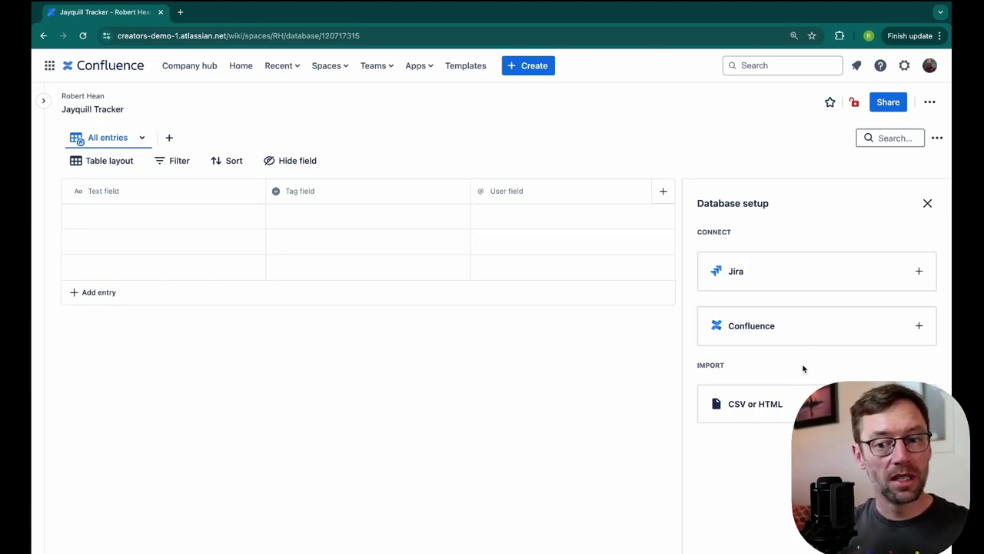
# Examine the CSV or HTML import and the project choices for inserting Jira issues, and close the database setup
pyautogui.click(795, 407)
pyautogui.click(697, 349)
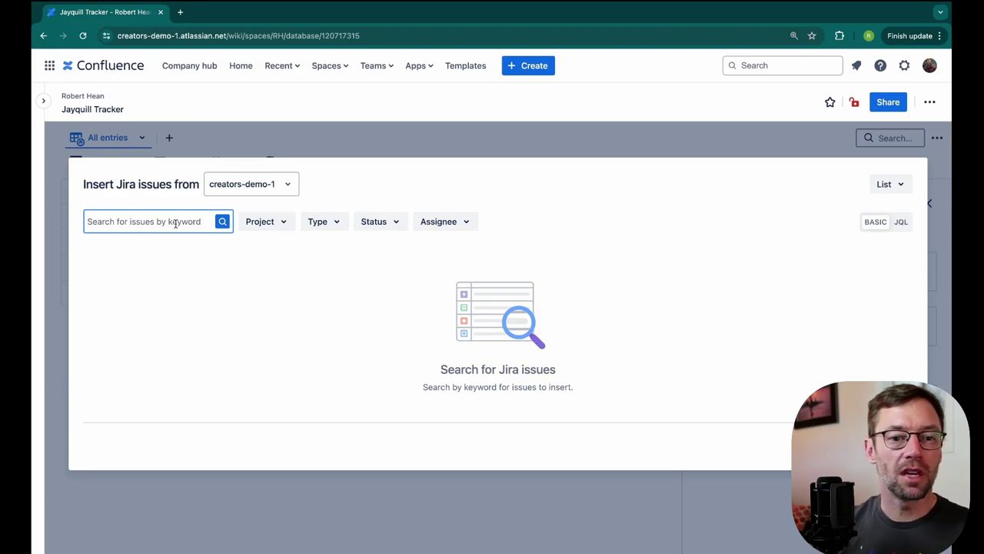
pyautogui.click(267, 221)
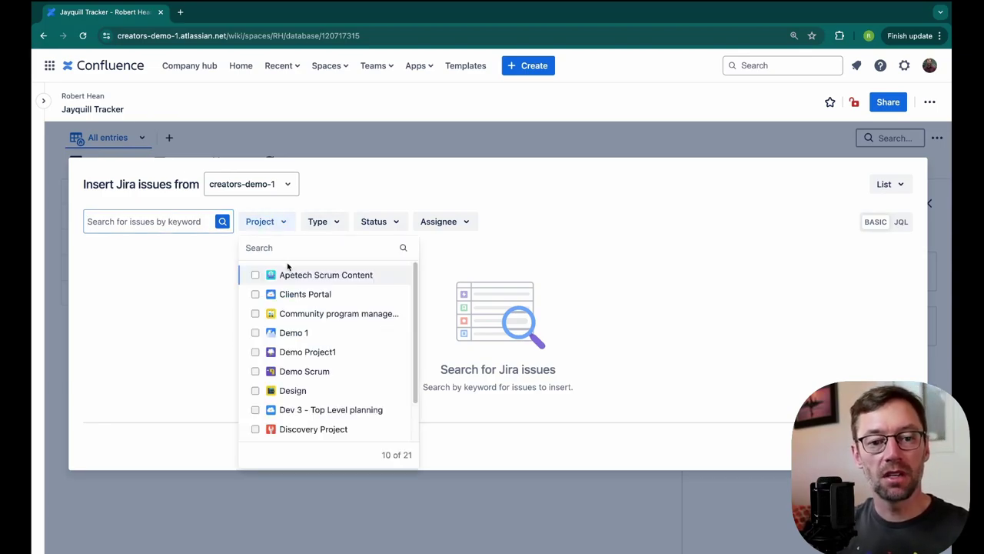
pyautogui.scroll(-2, 346, 362)
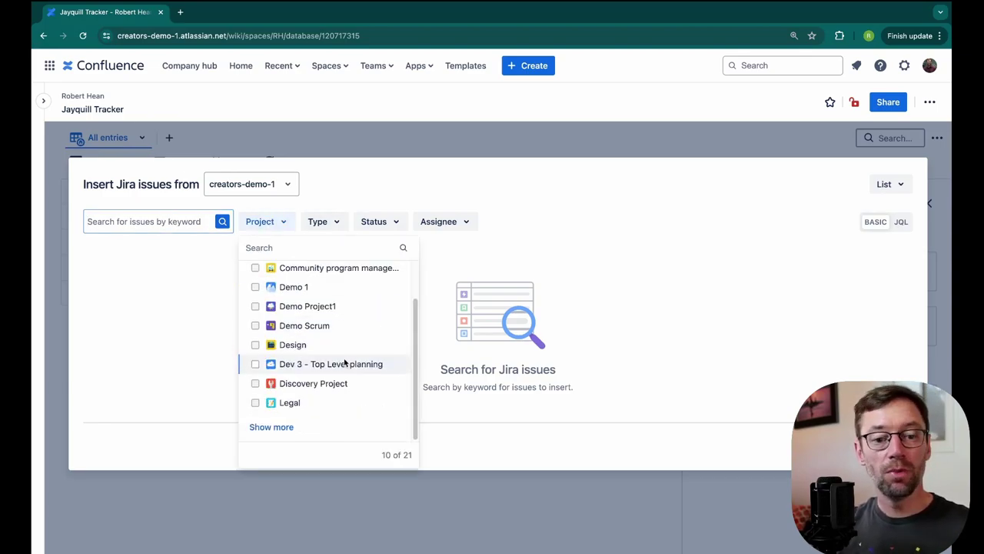
pyautogui.scroll(2, 331, 390)
pyautogui.click(775, 371)
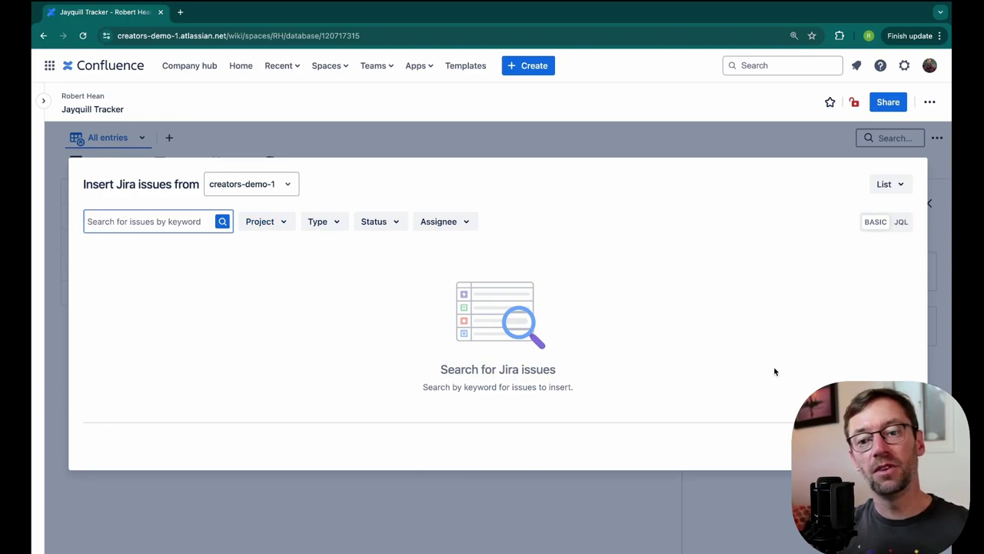
pyautogui.press('Escape')
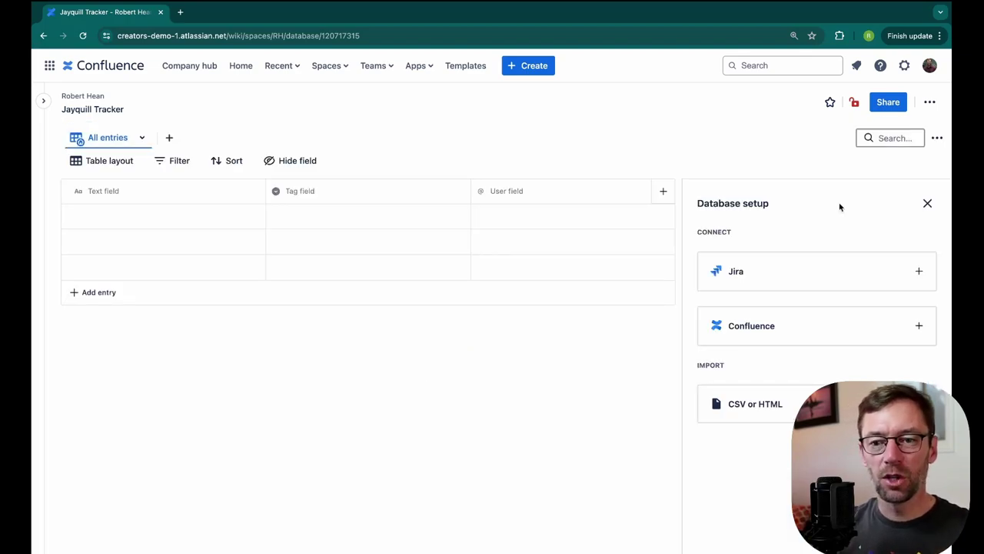
pyautogui.click(928, 203)
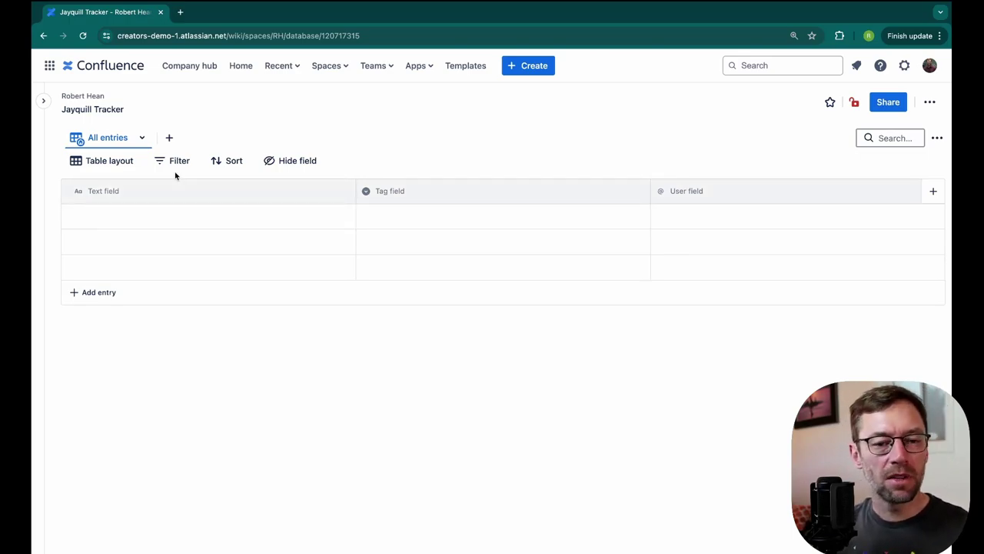
# Rename the text field of the database table to Task
pyautogui.click(209, 181)
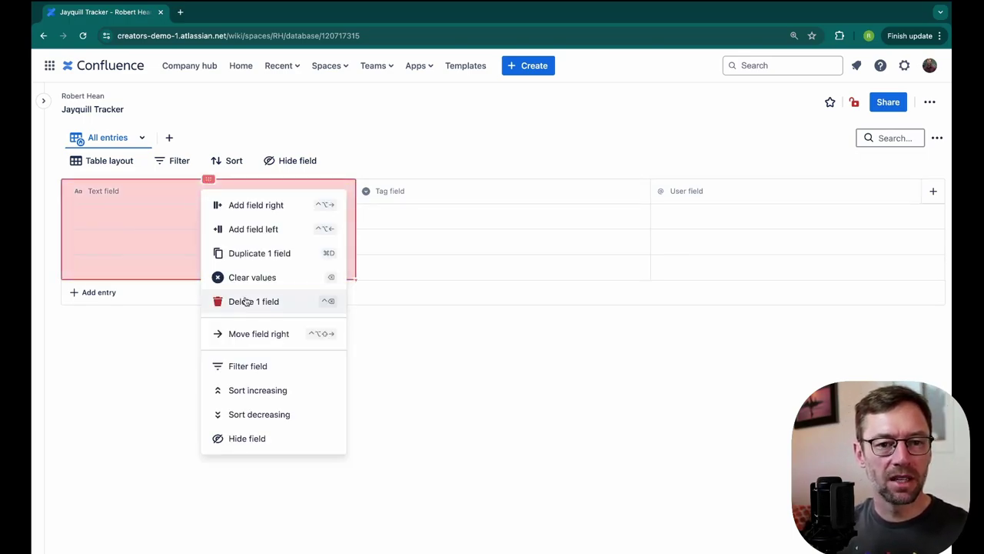
pyautogui.click(156, 193)
pyautogui.moveTo(182, 193); pyautogui.dragTo(59, 193)
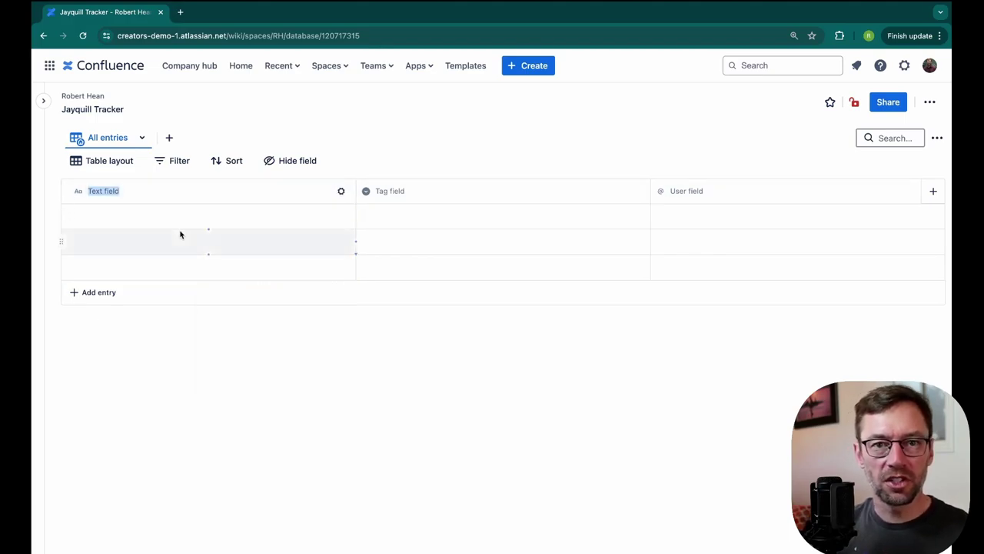
pyautogui.write('Task')
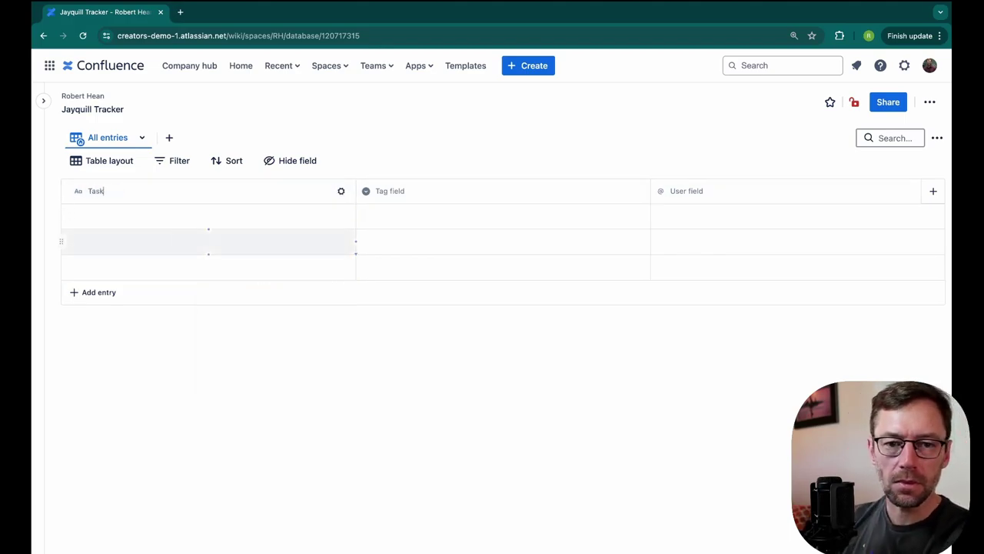
pyautogui.press('Return')
# Rename the tag field to Status and the user field to Owner
pyautogui.click(439, 192)
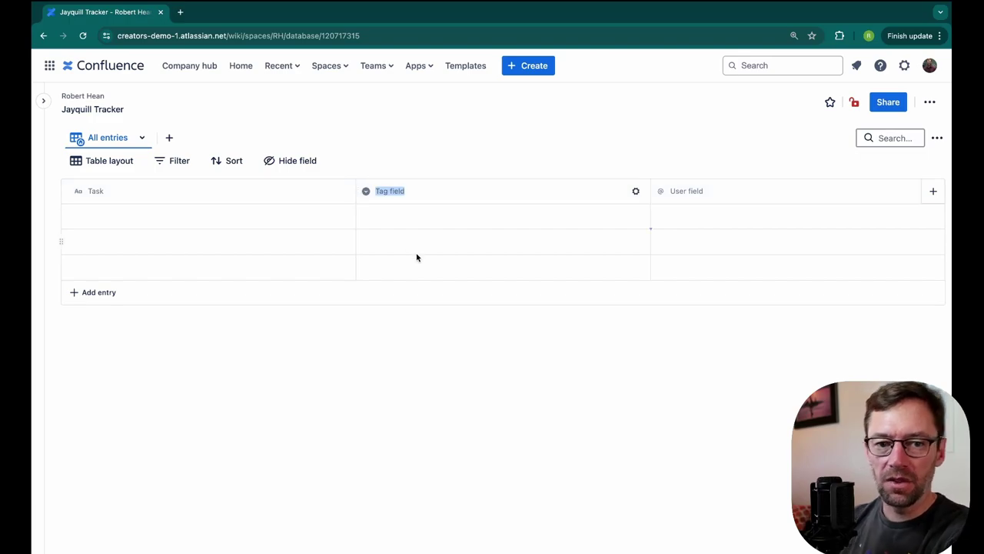
pyautogui.write('Status')
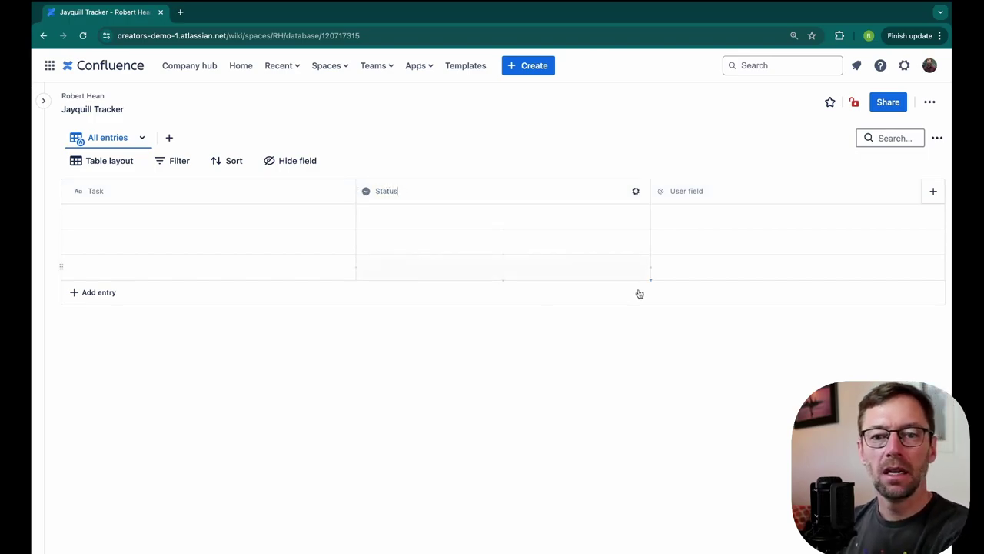
pyautogui.press('Return')
pyautogui.click(721, 192)
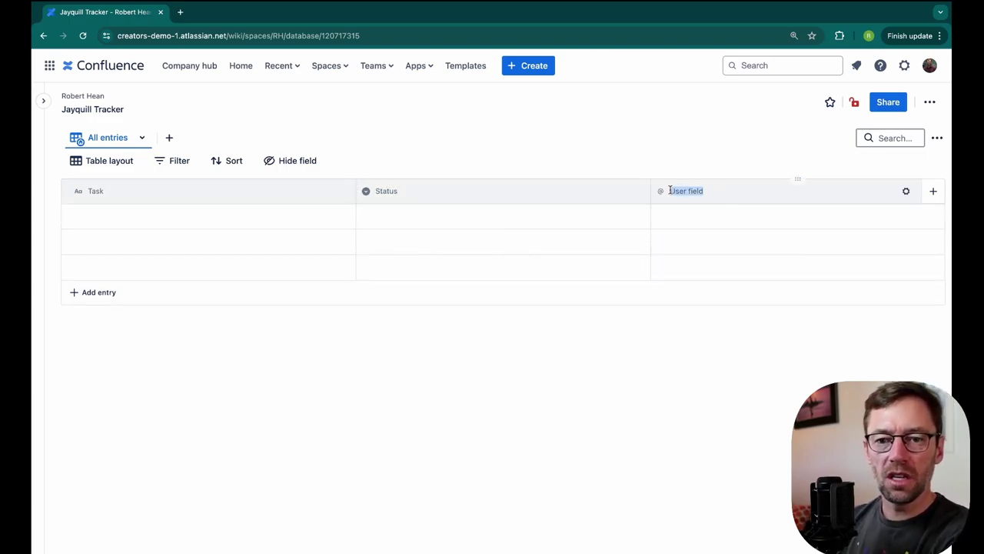
pyautogui.write('Owner')
pyautogui.press('Return')
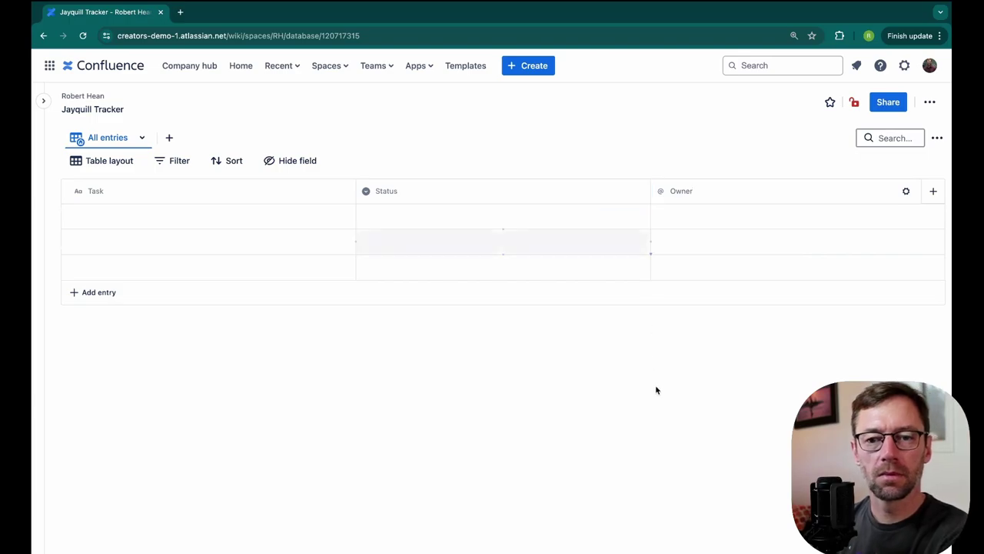
# Enter five entries in the Task field: Write project plan, Get plan approved, Get project team, Write the code, Test the code
pyautogui.click(155, 218)
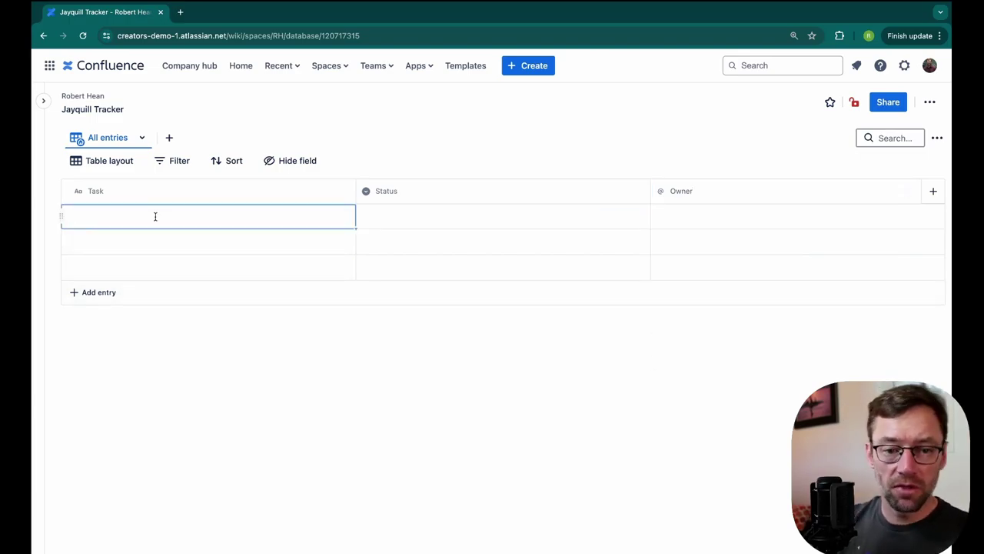
pyautogui.write('Write project plan')
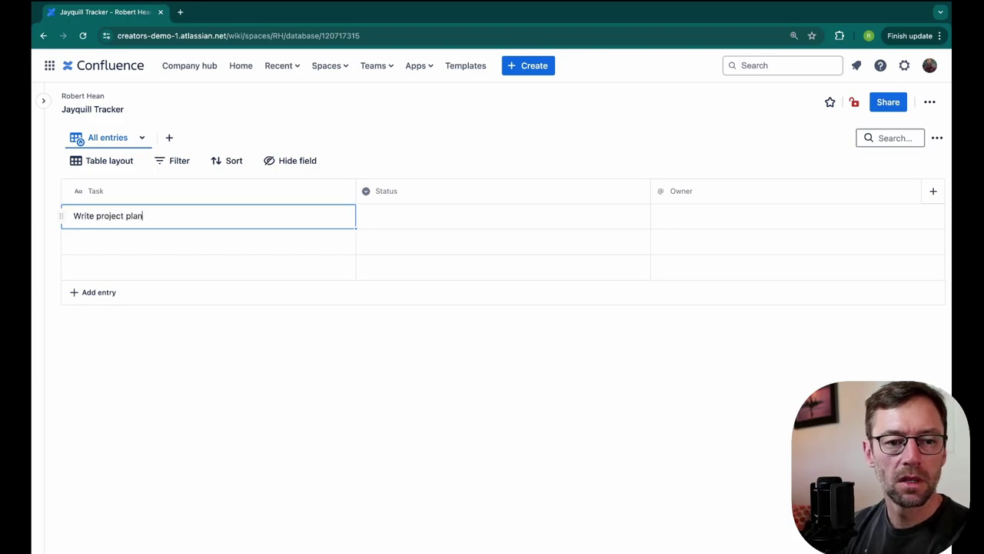
pyautogui.press('Return')
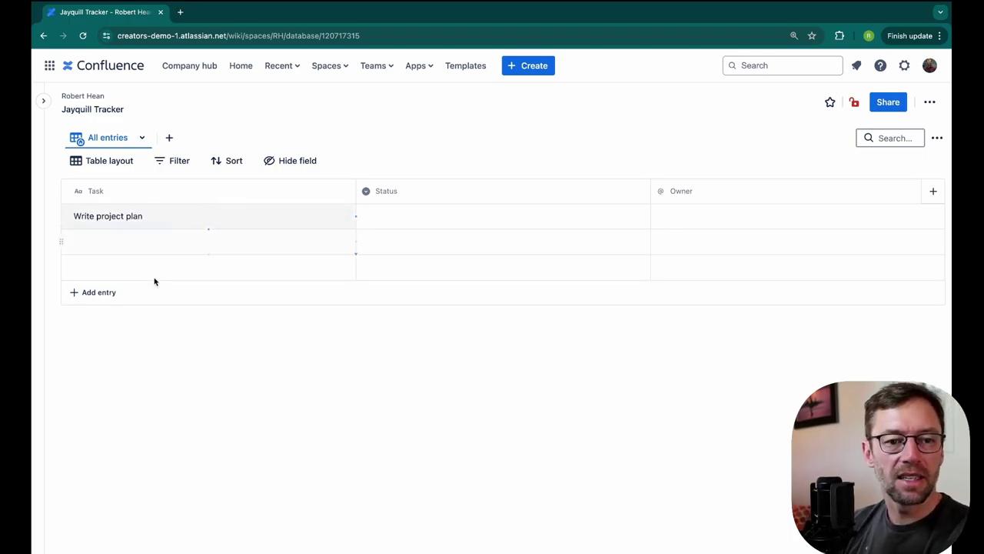
pyautogui.click(166, 248)
pyautogui.write('Get plan approved Get project team')
pyautogui.click(110, 285)
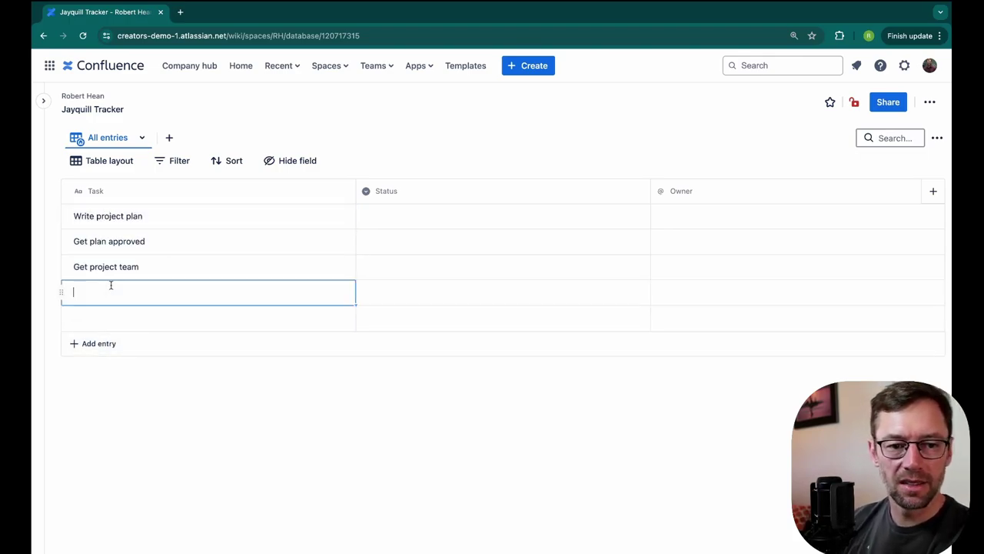
pyautogui.write('Write the code Test the code')
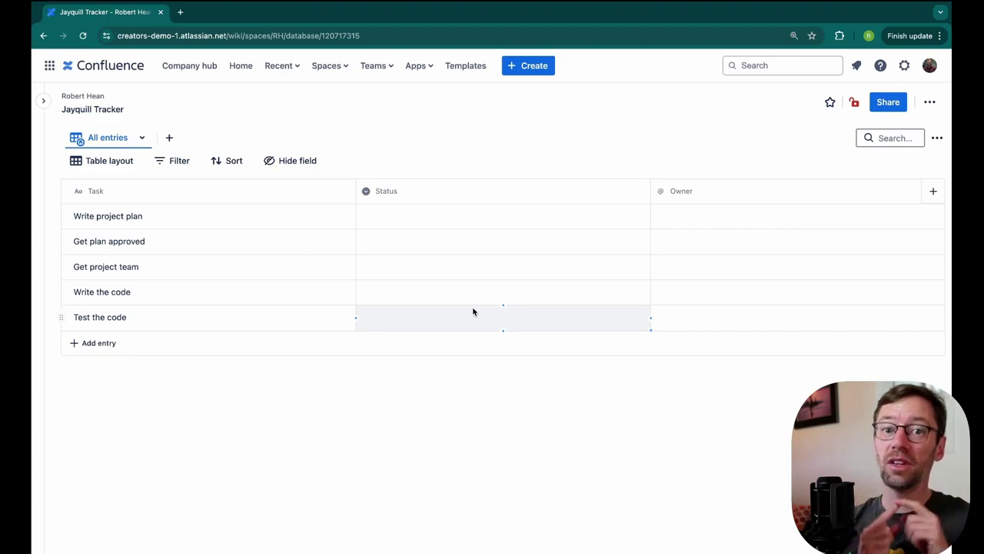
# Create a Pending status on Write project plan and assign it to Get plan approved and Get project team as well
pyautogui.click(442, 216)
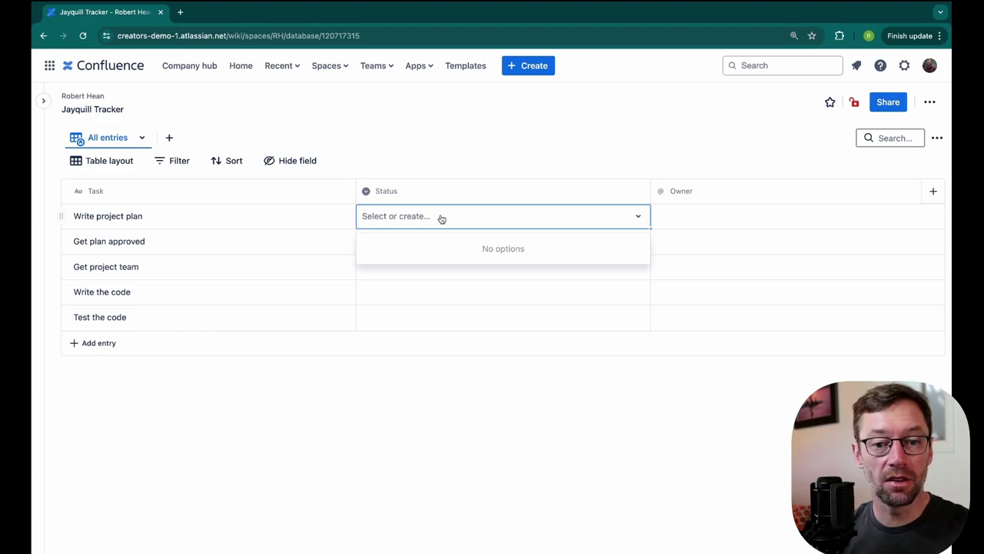
pyautogui.write('Pending')
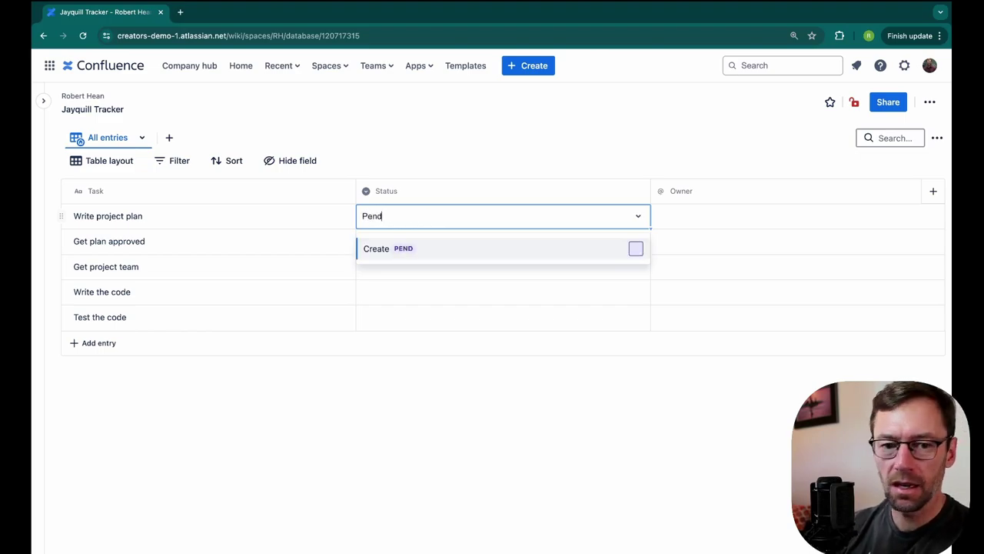
pyautogui.press('Return')
pyautogui.click(428, 243)
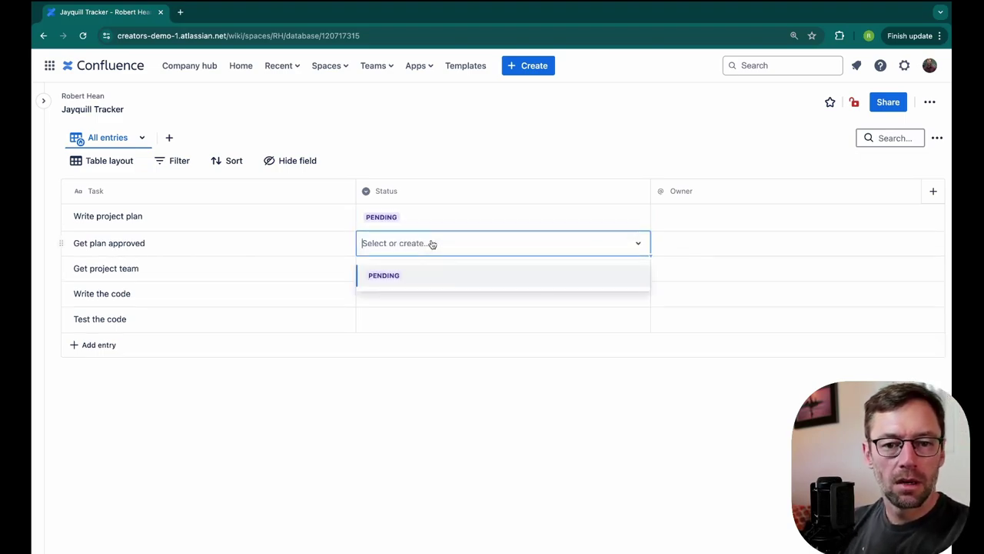
pyautogui.click(421, 275)
pyautogui.click(429, 269)
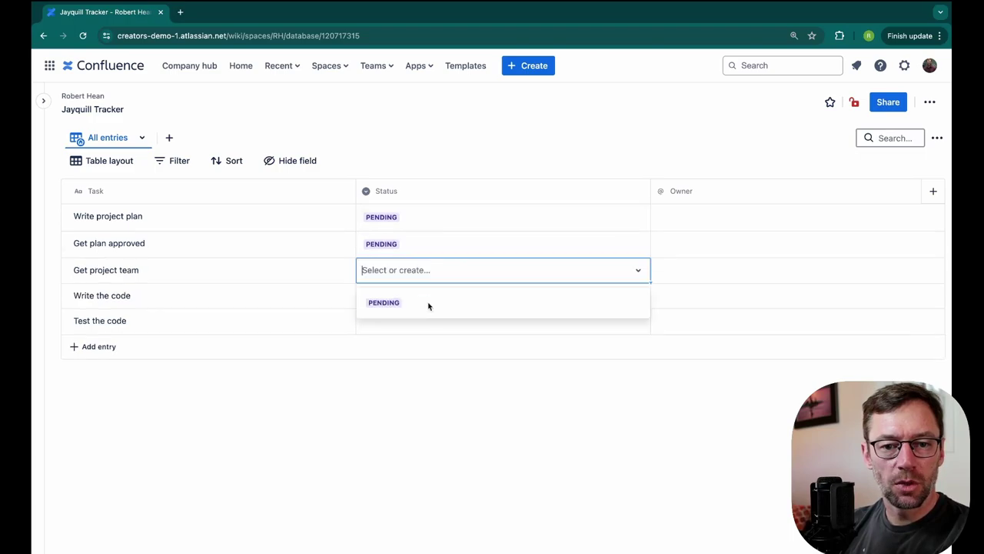
pyautogui.click(428, 295)
# Replace the status of Write project plan with a new In Progress option and apply the same status to Get plan approved
pyautogui.click(428, 227)
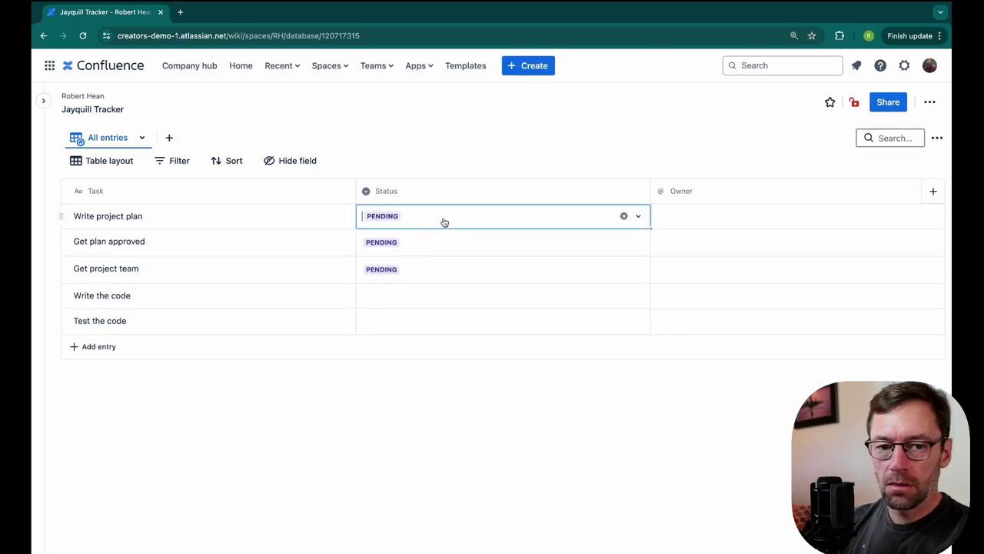
pyautogui.press('BackSpace')
pyautogui.write('I')
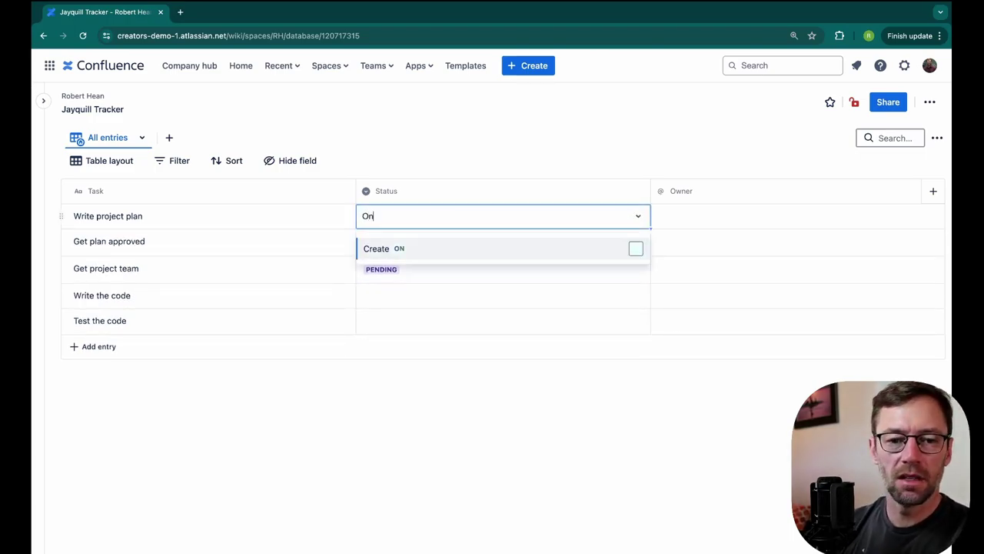
pyautogui.write('n Pro')
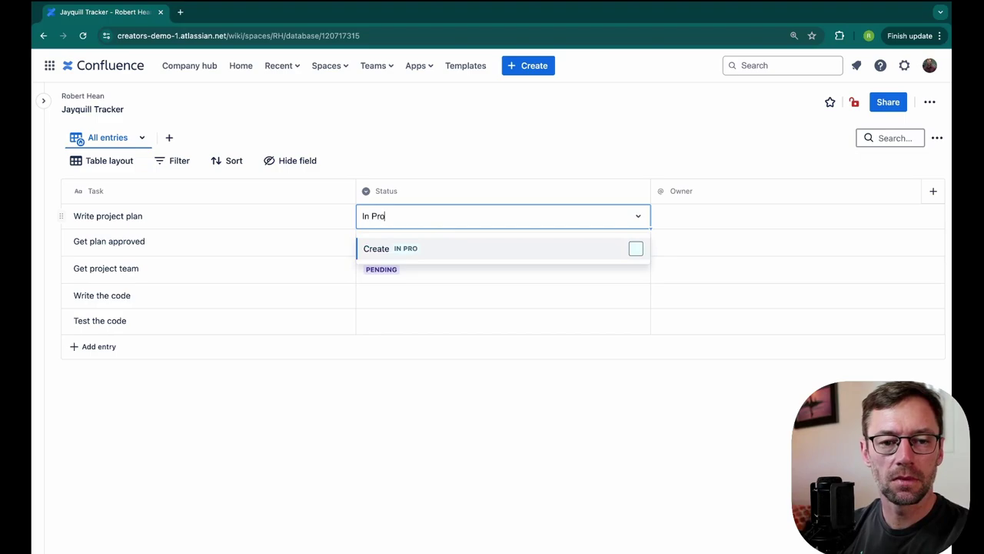
pyautogui.write('gress')
pyautogui.press('Return')
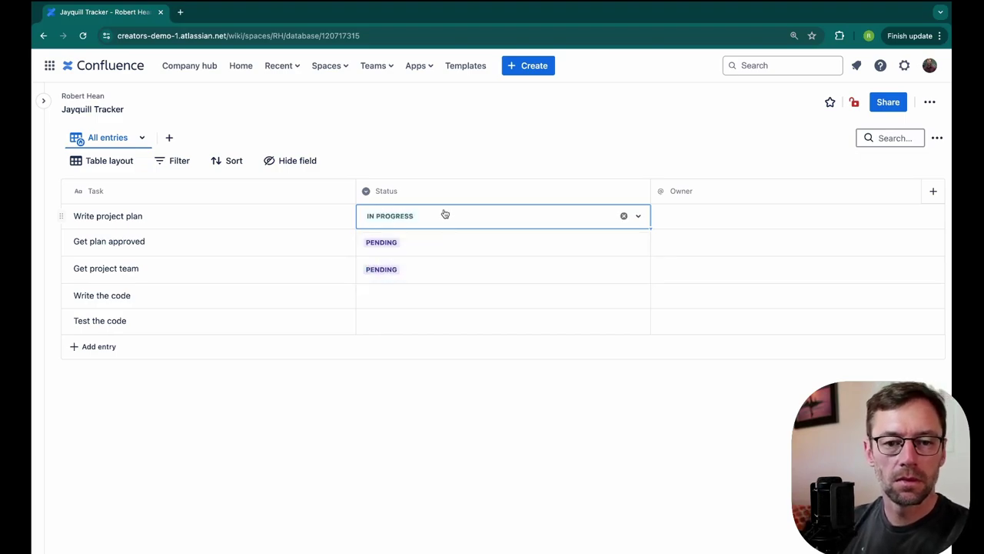
pyautogui.click(442, 242)
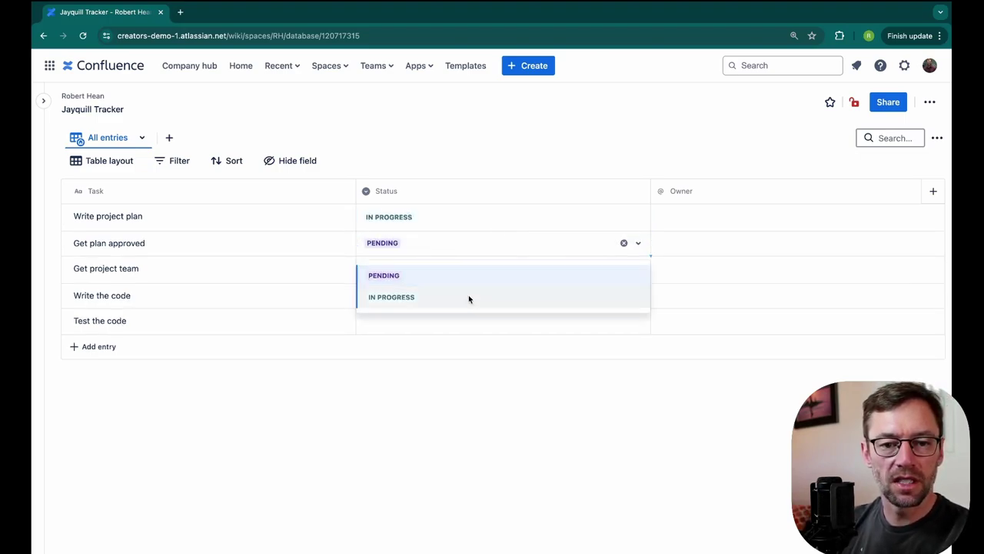
pyautogui.click(469, 298)
# Set Write project plan to a new Completed status and fill Pending down to Write the code and Test the code
pyautogui.click(442, 223)
pyautogui.write('Completed')
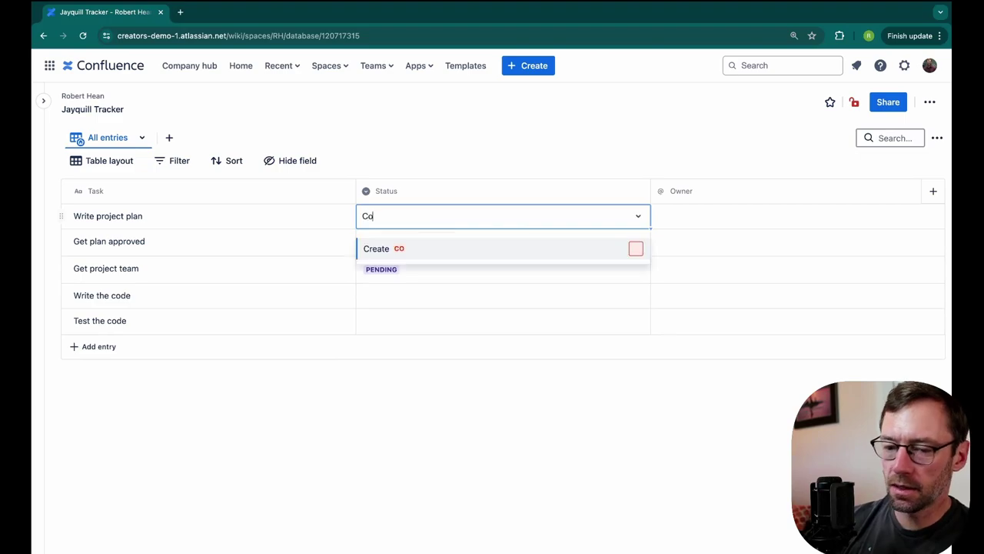
pyautogui.press('Return')
pyautogui.click(453, 277)
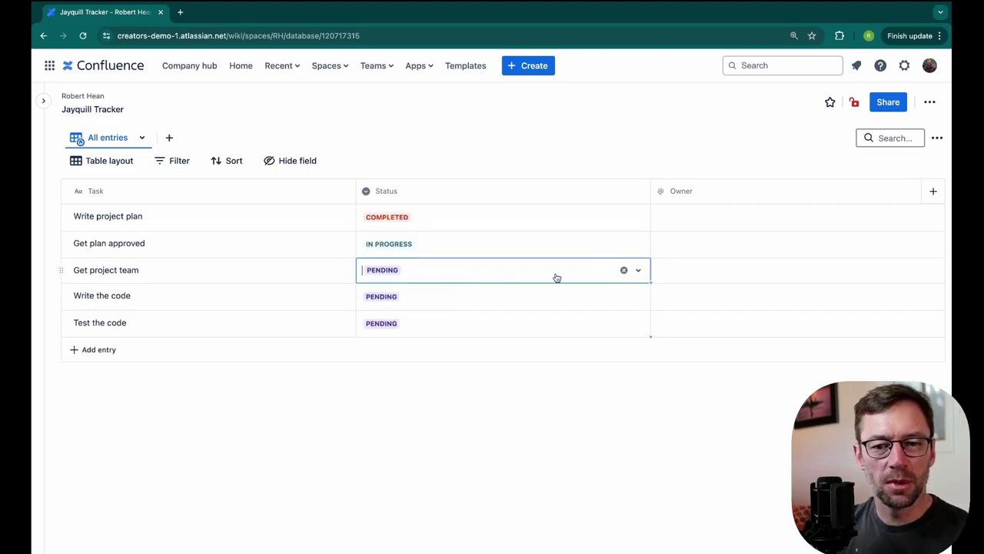
# Replace the status of Get project team with a new Blocked option
pyautogui.click(623, 271)
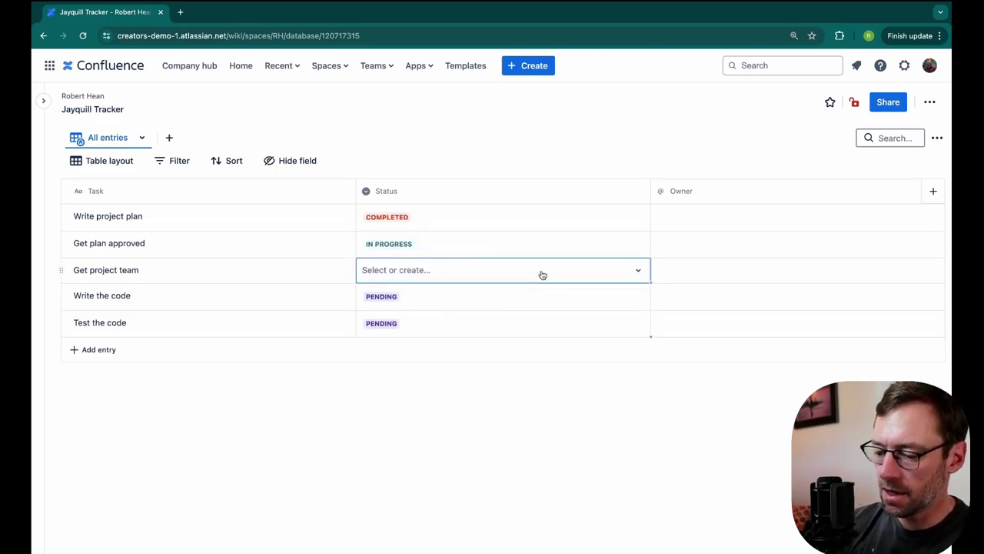
pyautogui.write('Blocked')
pyautogui.press('Return')
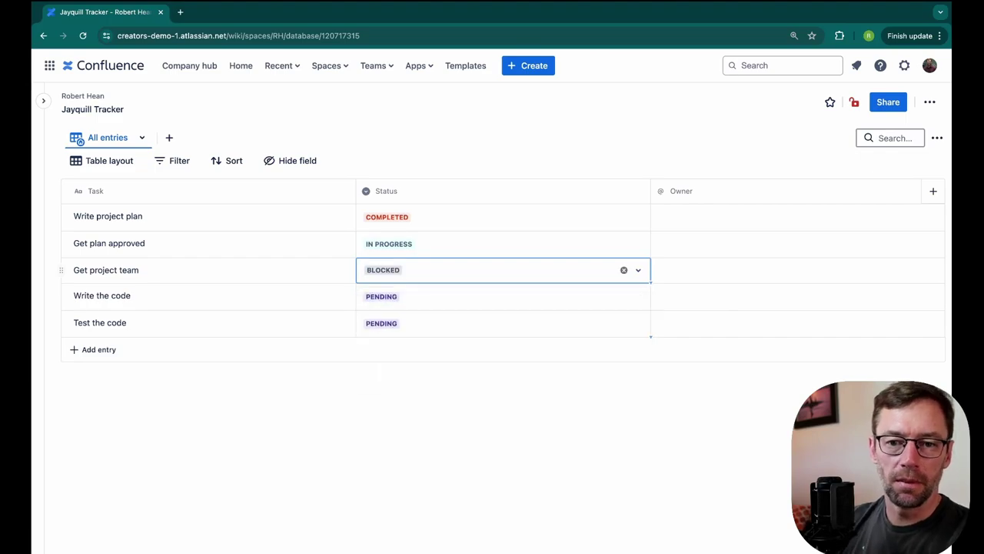
# Assign the space owner's own user account as Owner of Write project plan, Get plan approved and Get project team
pyautogui.click(728, 217)
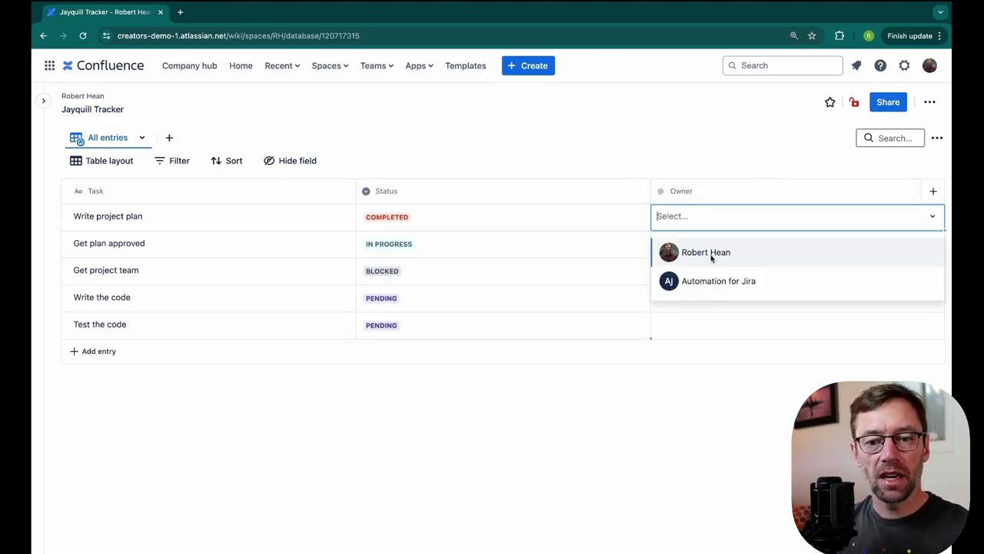
pyautogui.click(709, 254)
pyautogui.click(700, 250)
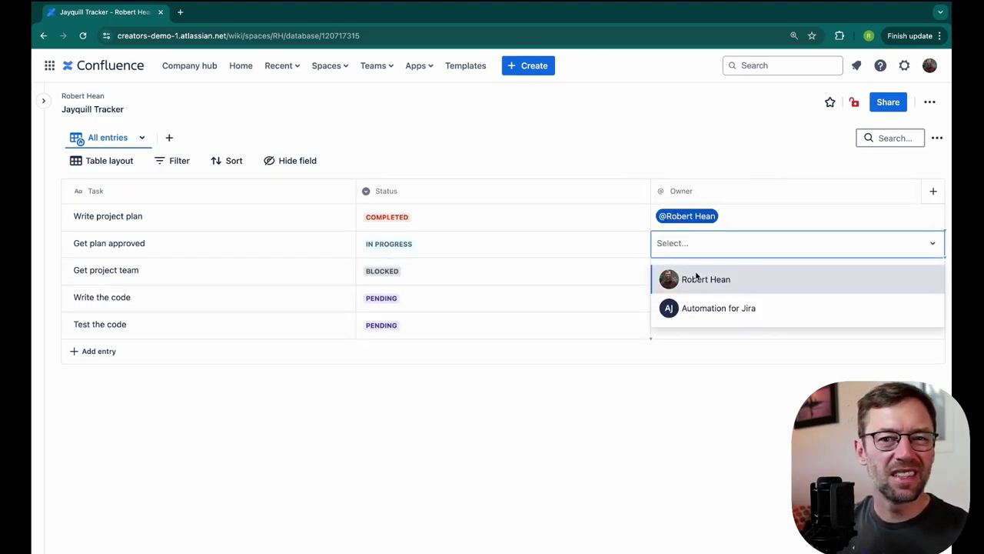
pyautogui.click(697, 278)
pyautogui.click(691, 278)
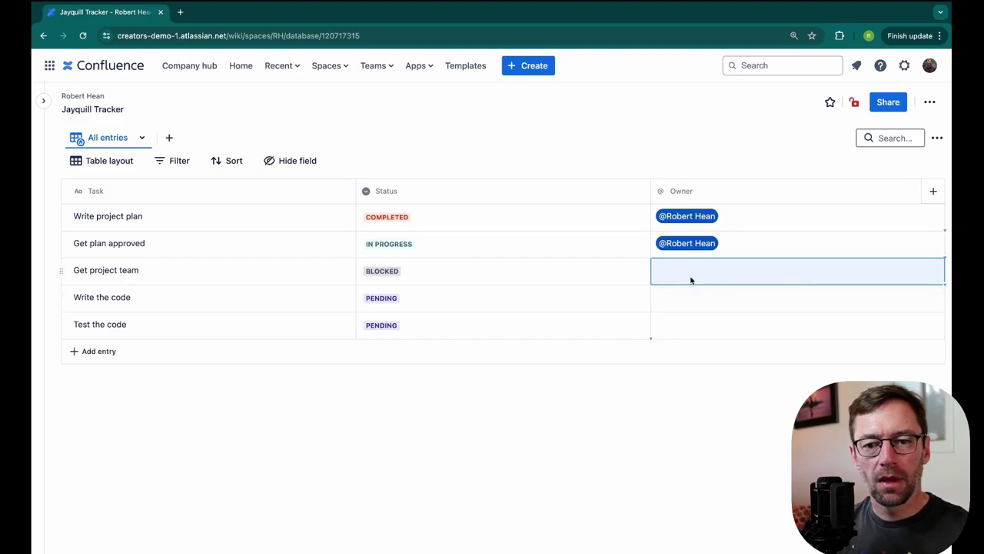
pyautogui.click(690, 280)
pyautogui.click(685, 306)
# Look up the second team member by first name and assign them as Owner of Write the code and Test the code
pyautogui.click(689, 307)
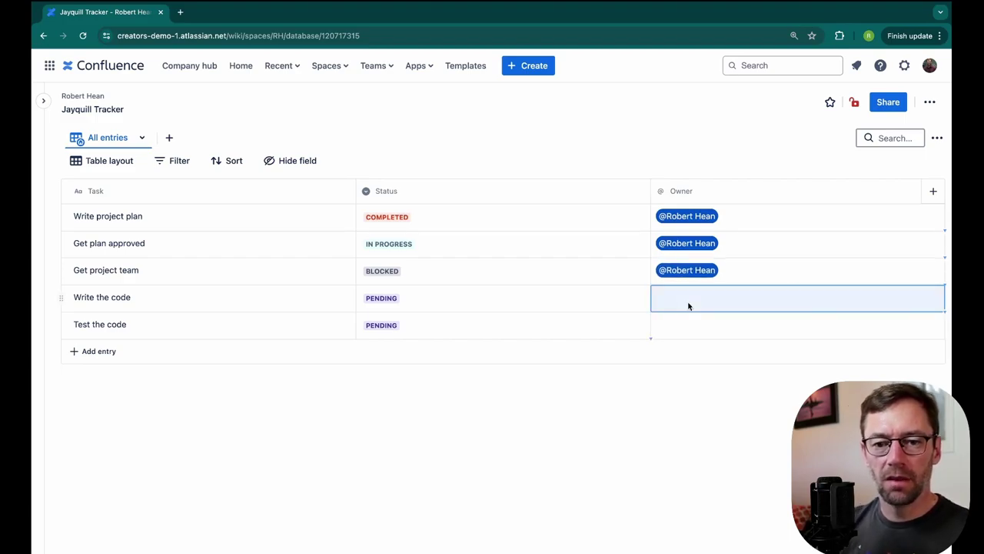
pyautogui.click(707, 306)
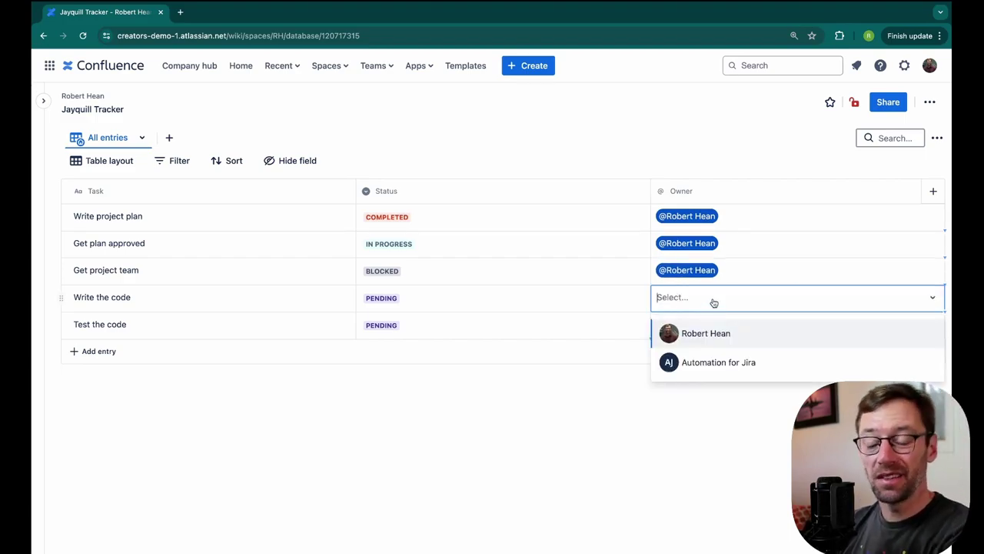
pyautogui.write('Sarah')
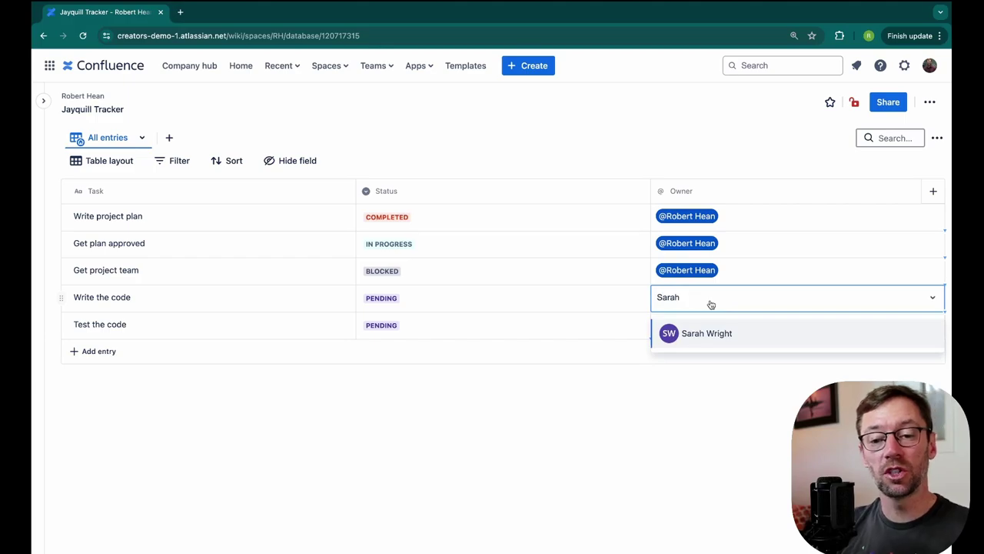
pyautogui.click(707, 333)
pyautogui.click(699, 330)
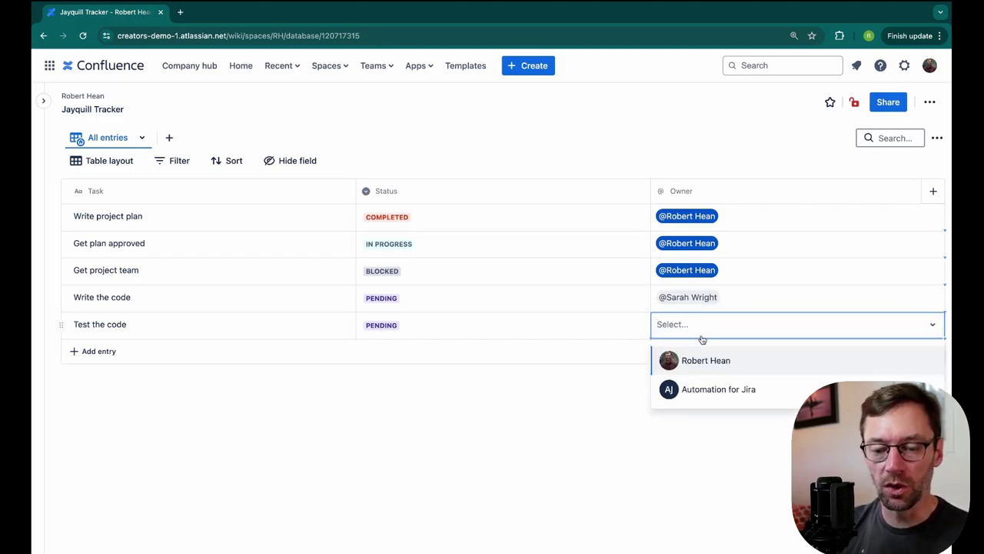
pyautogui.write('Sarah')
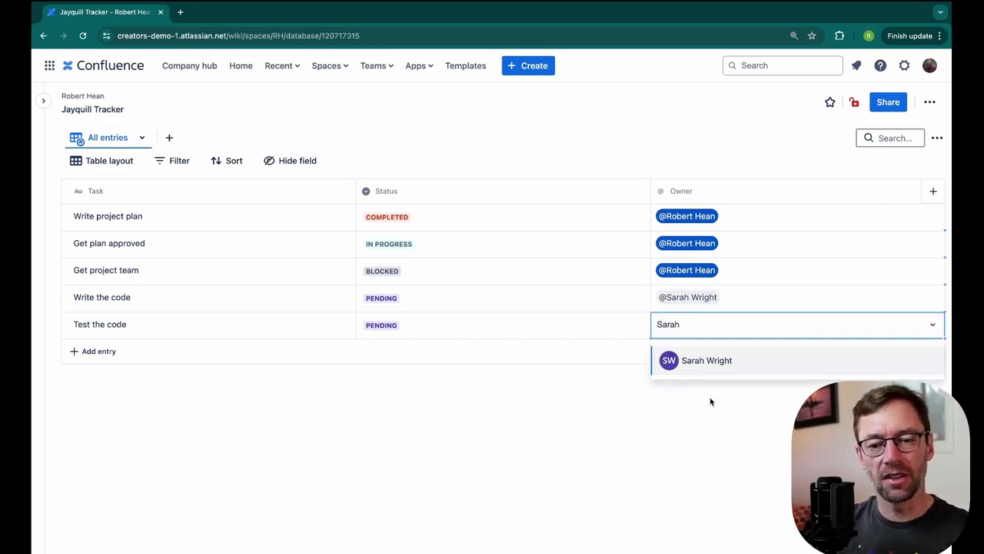
pyautogui.click(714, 359)
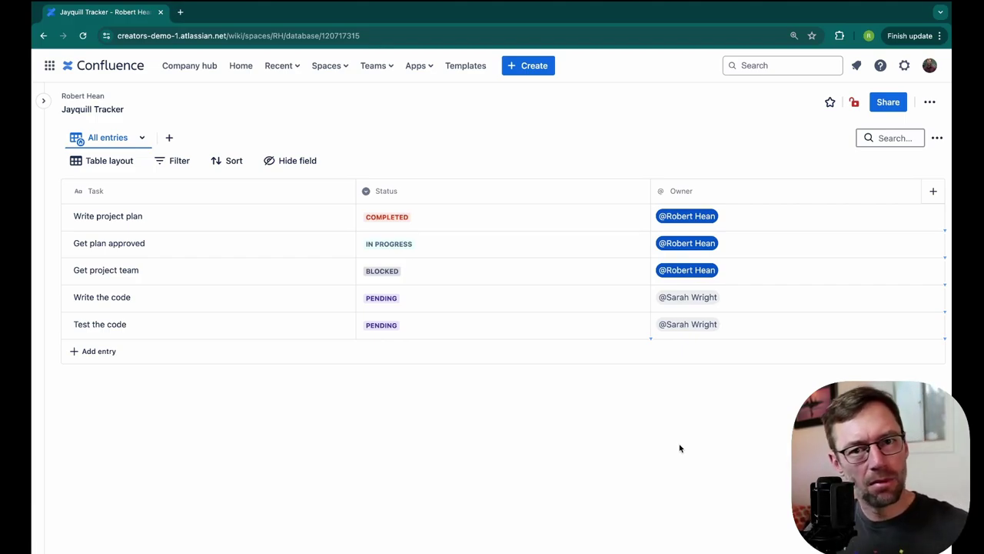
# Add a Date field named Due Date and set it to Aug 9, 2024 for Write project plan
pyautogui.click(933, 191)
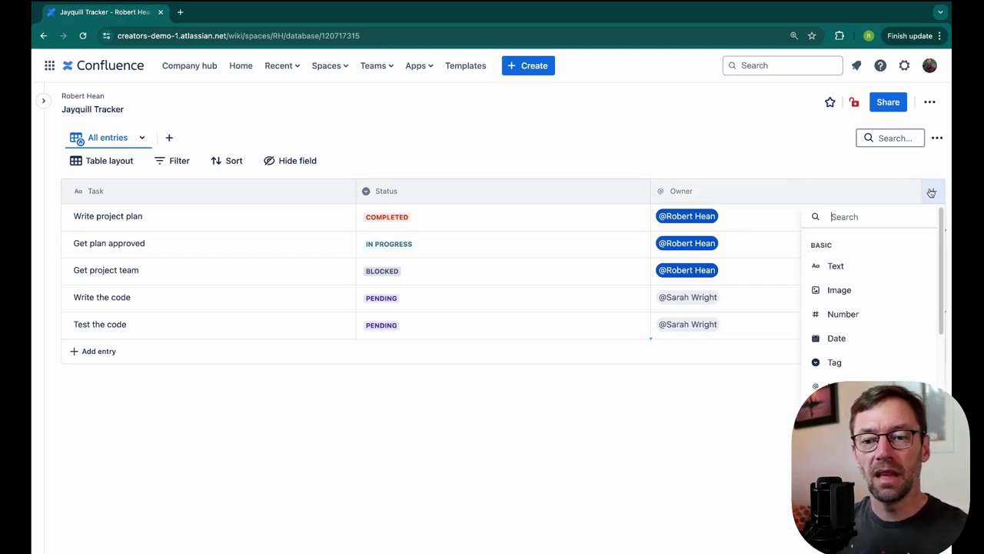
pyautogui.click(852, 347)
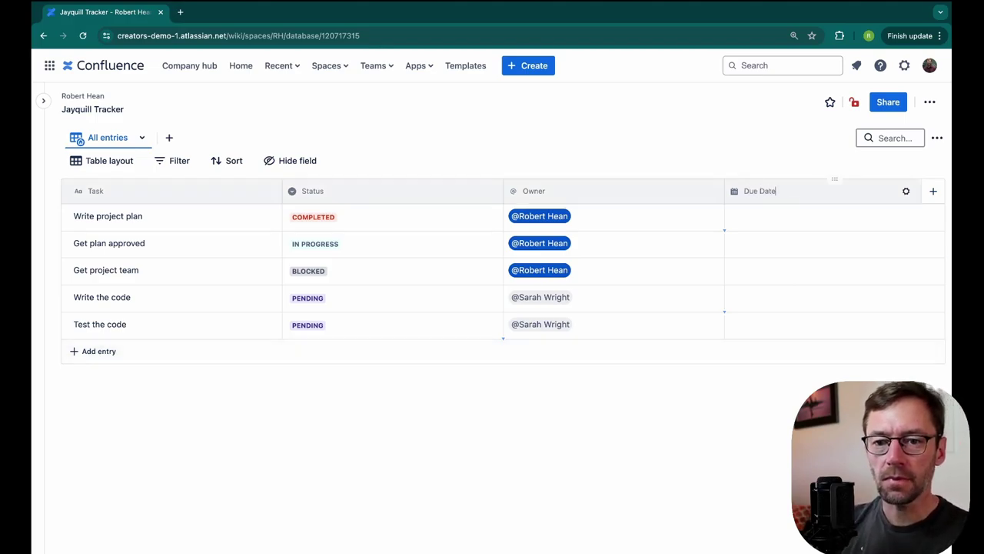
pyautogui.click(815, 219)
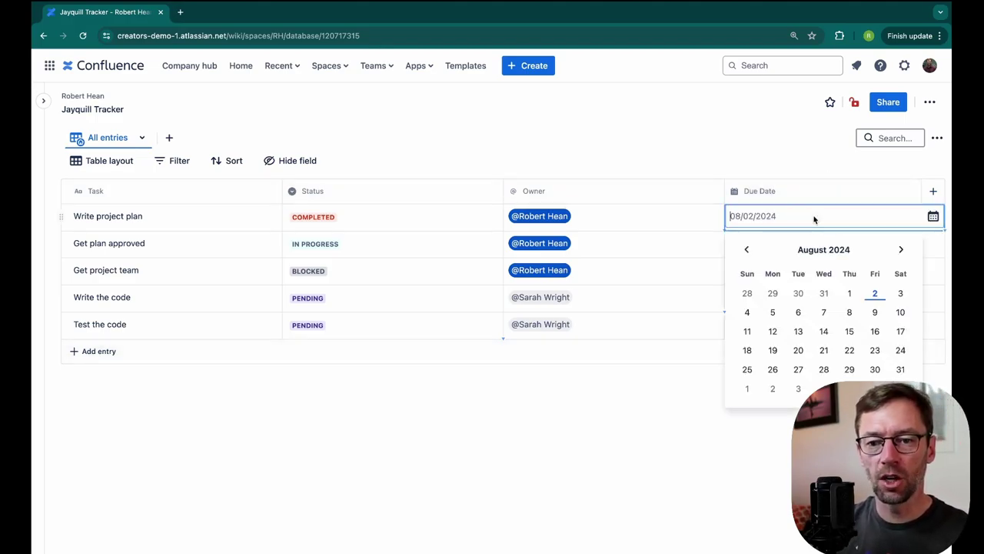
pyautogui.click(874, 312)
# Set the 2024 due dates for Get project team to Aug 9, Get plan approved to Aug 8, Write the code to Aug 23 and Test the code to Aug 30
pyautogui.click(849, 271)
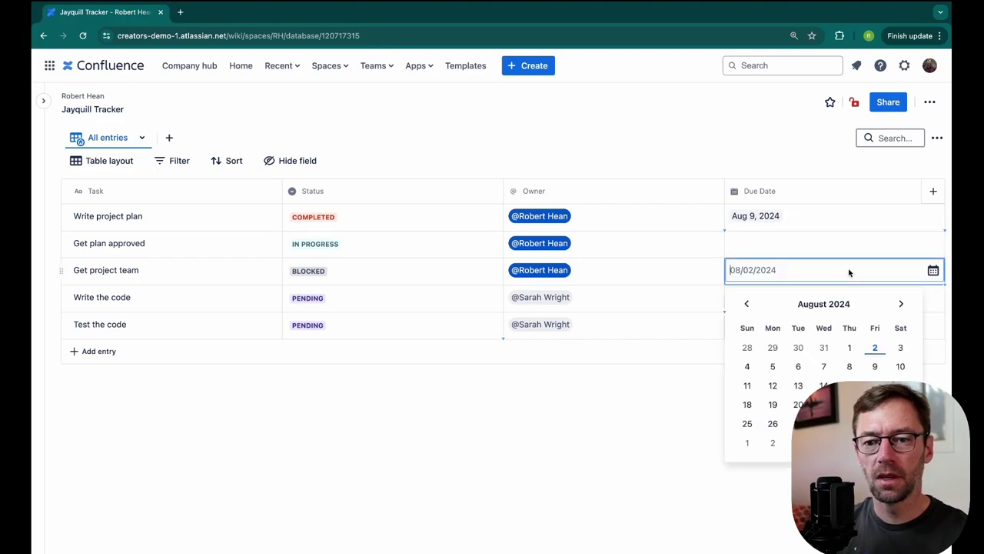
pyautogui.click(874, 367)
pyautogui.click(832, 244)
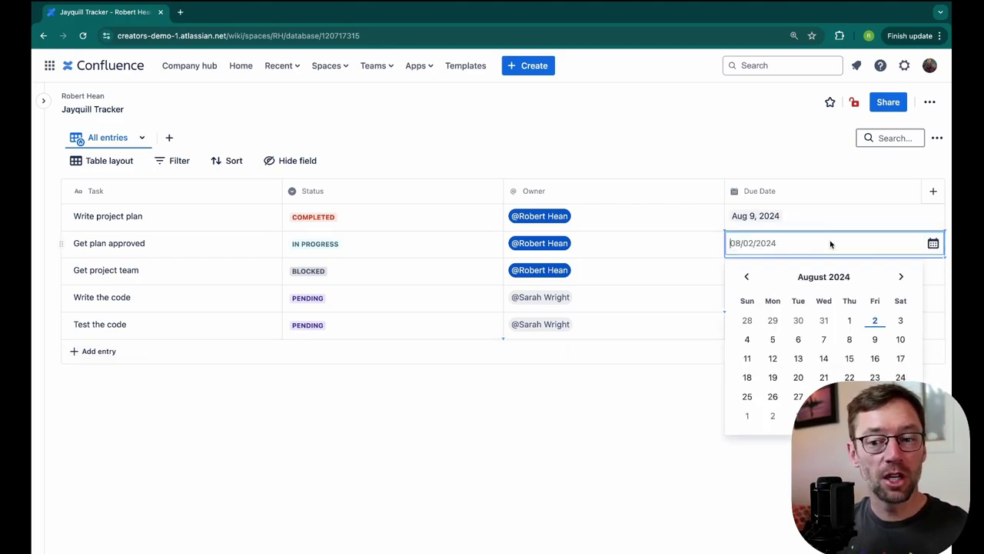
pyautogui.click(849, 340)
pyautogui.click(776, 293)
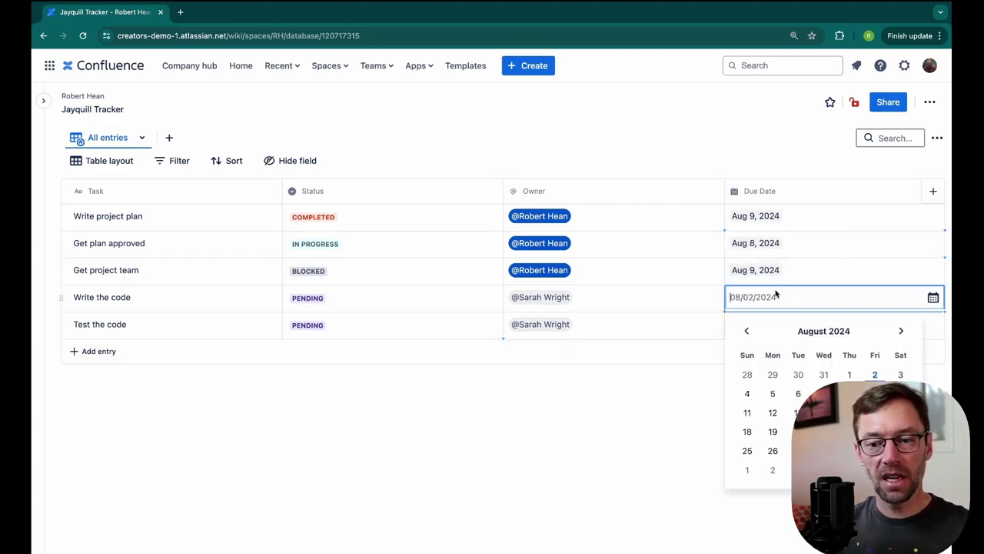
pyautogui.click(875, 431)
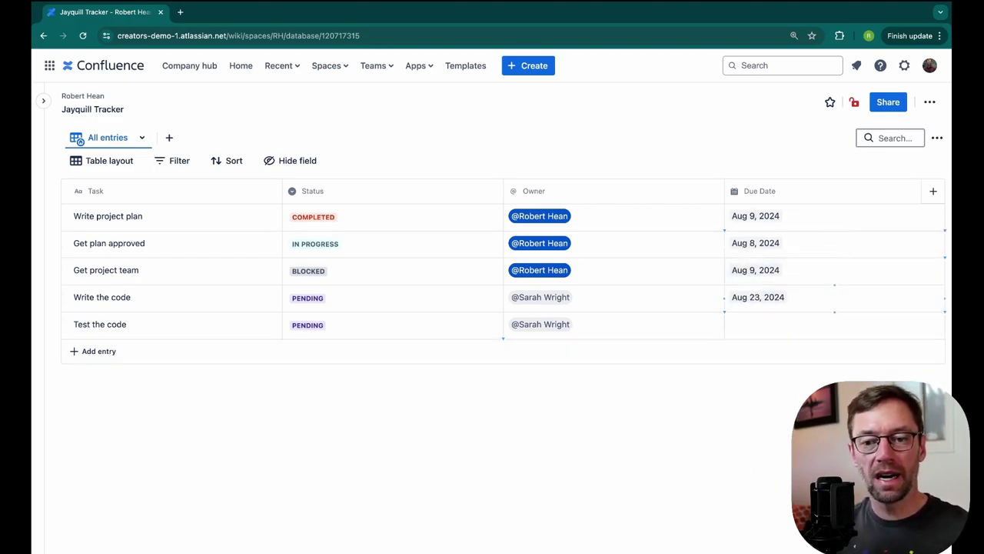
pyautogui.click(787, 326)
pyautogui.click(876, 477)
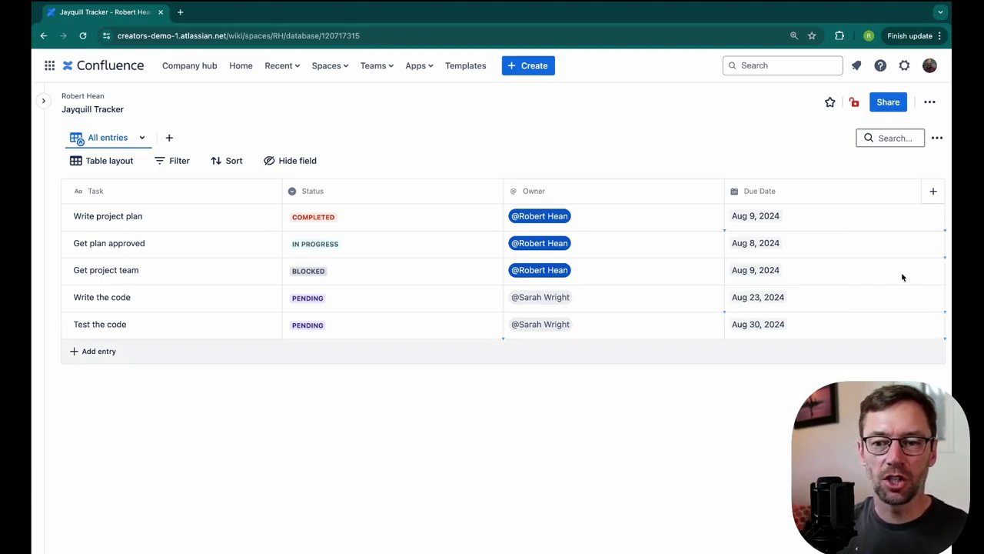
# Add a Jira issue field after Due Date and name it Jira Ticket
pyautogui.click(933, 191)
pyautogui.scroll(-5, 887, 348)
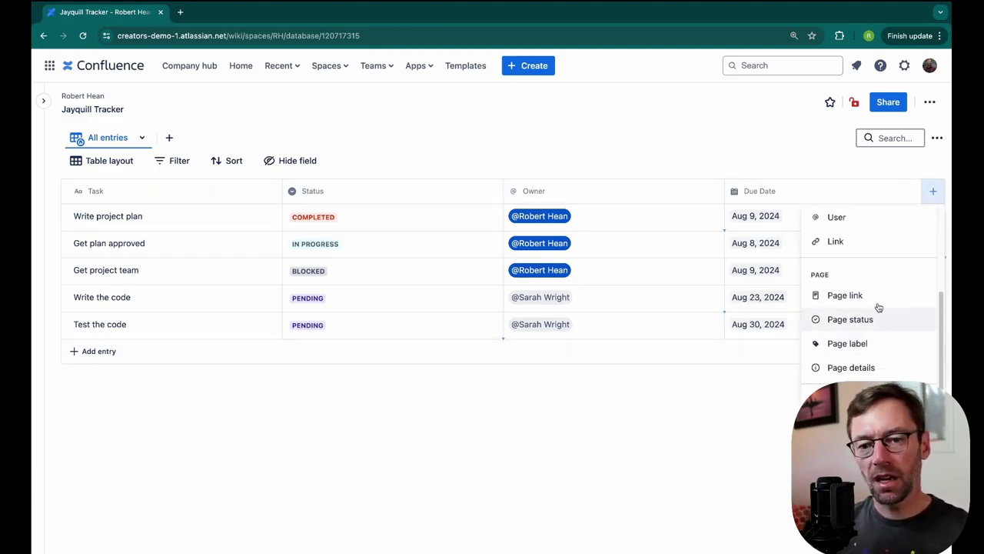
pyautogui.scroll(-3, 851, 358)
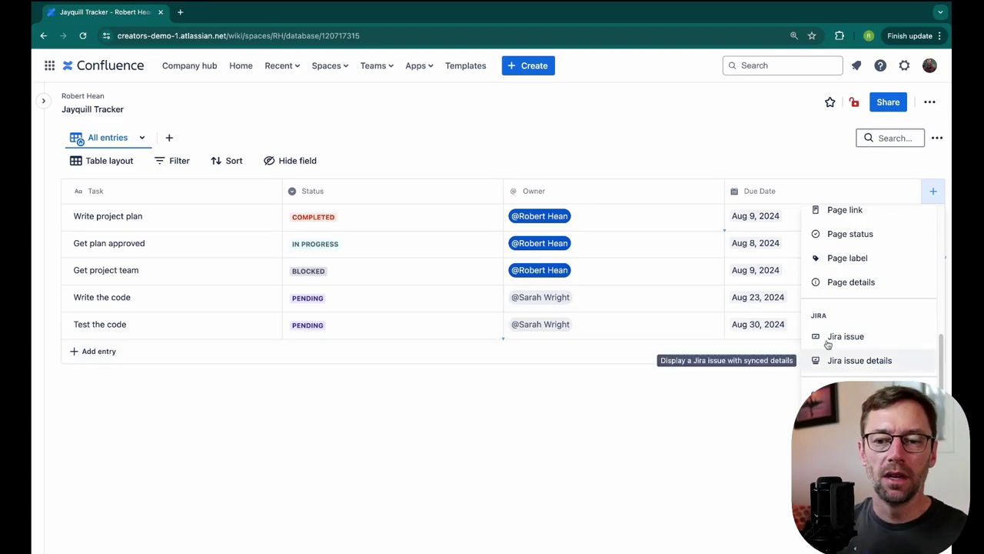
pyautogui.click(836, 339)
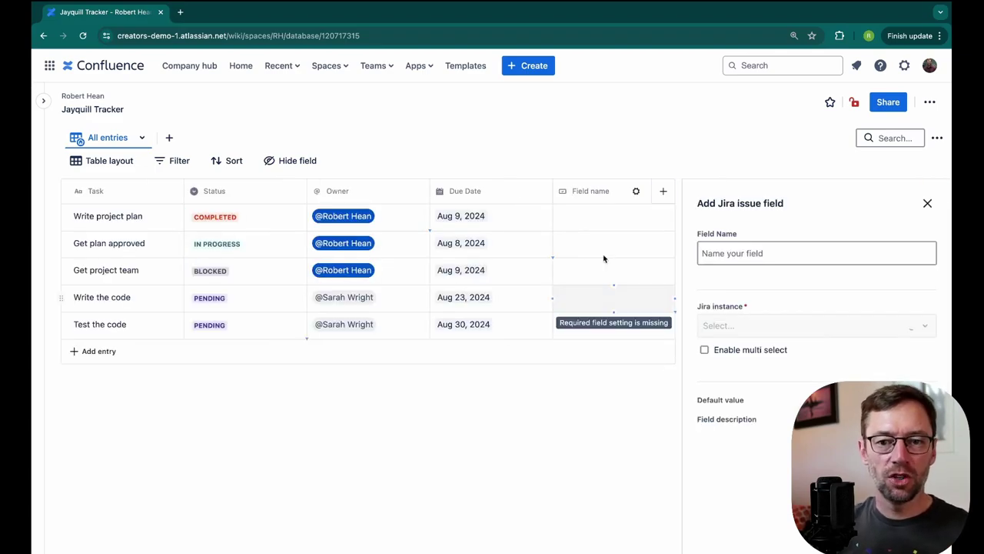
pyautogui.click(778, 258)
pyautogui.write('Jira issue field')
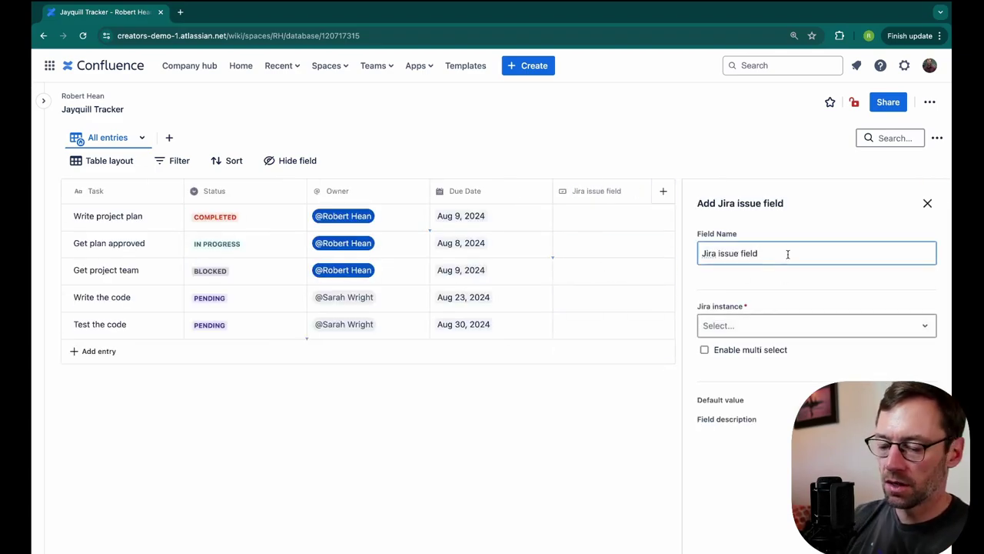
pyautogui.tripleClick(788, 253)
pyautogui.write('Jira Ticket')
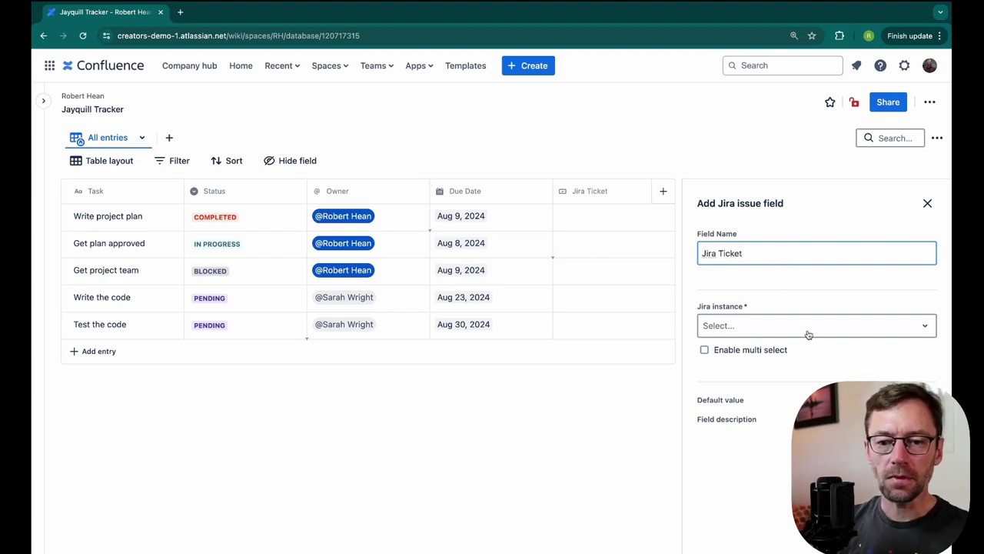
# Connect the Jira Ticket field to the creators-demo-1 instance, leave multi select disabled and close the field settings
pyautogui.click(808, 334)
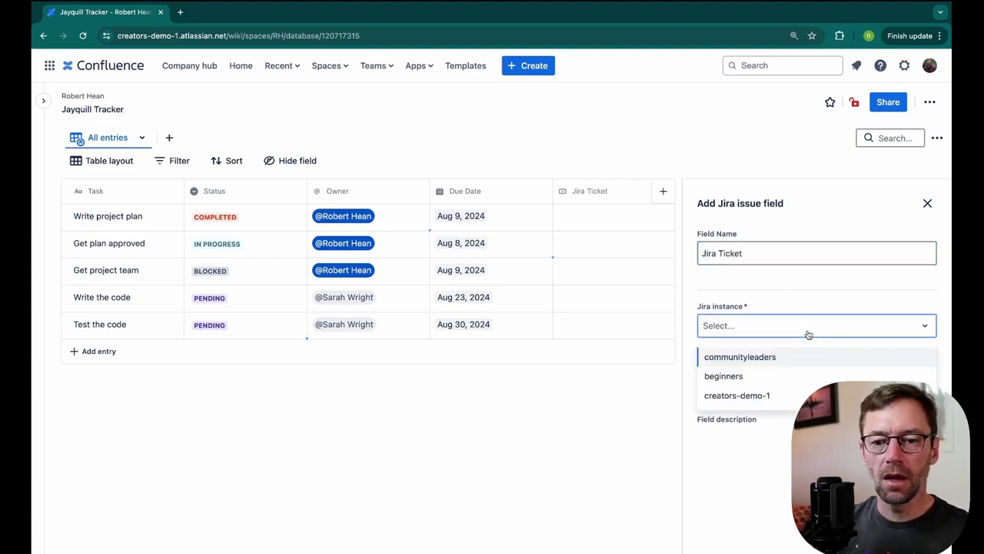
pyautogui.click(795, 396)
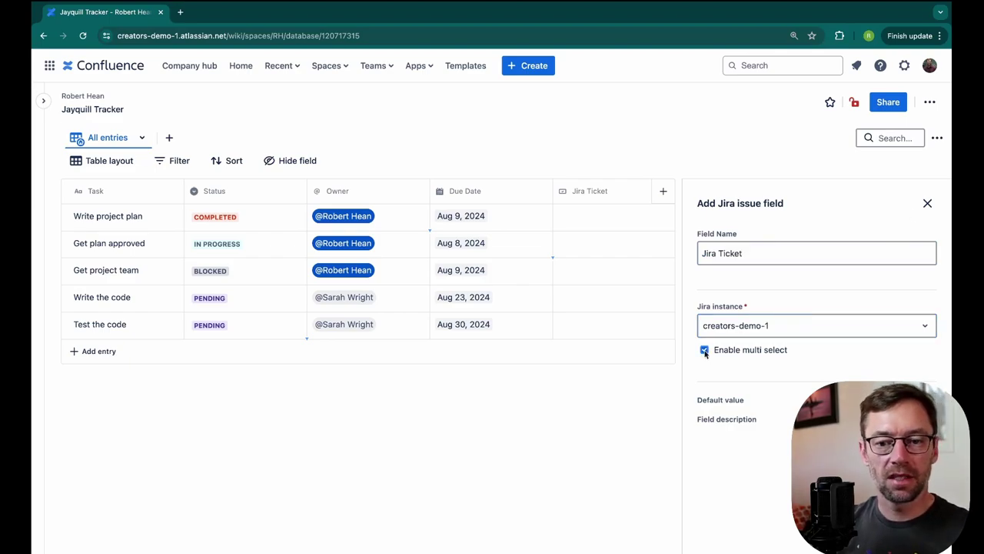
pyautogui.moveTo(776, 352); pyautogui.dragTo(770, 355)
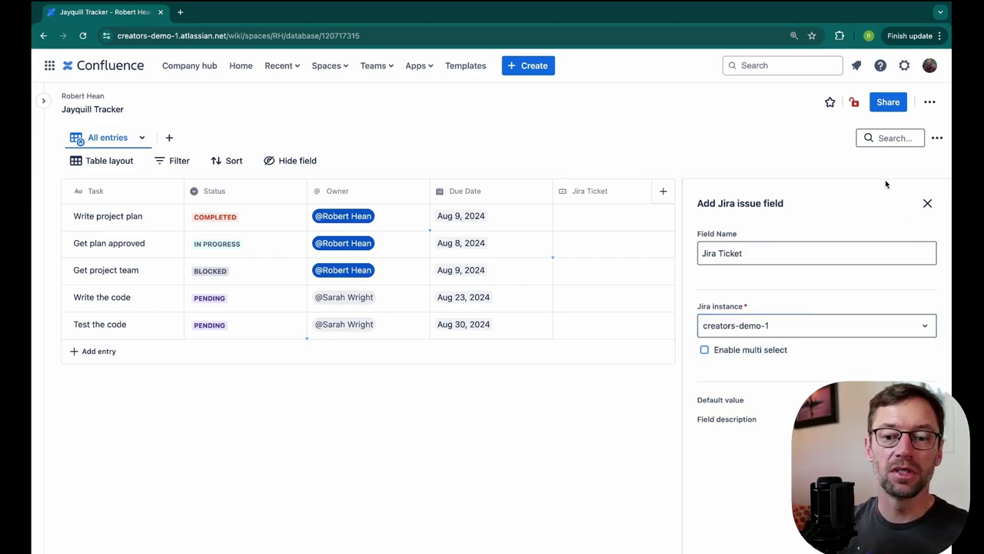
pyautogui.click(926, 203)
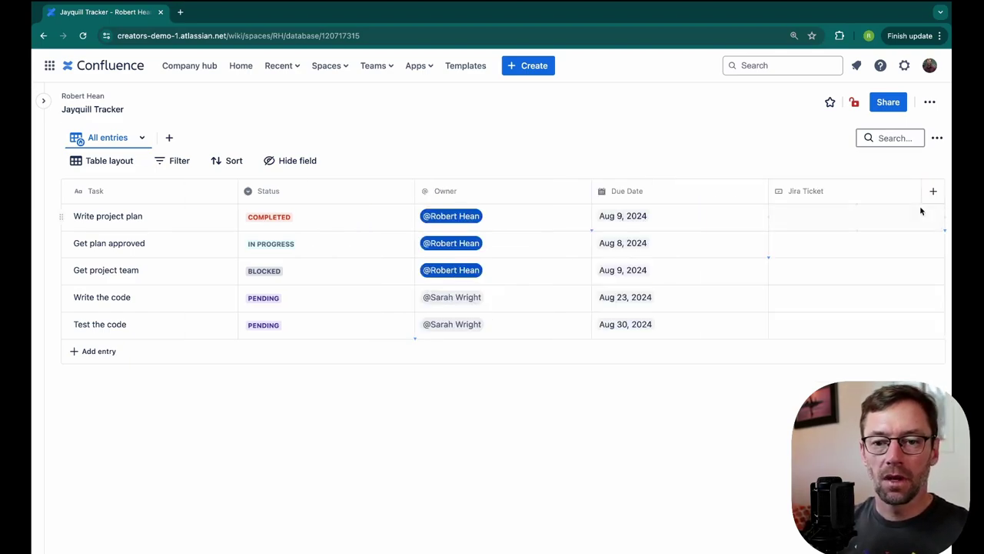
pyautogui.click(806, 219)
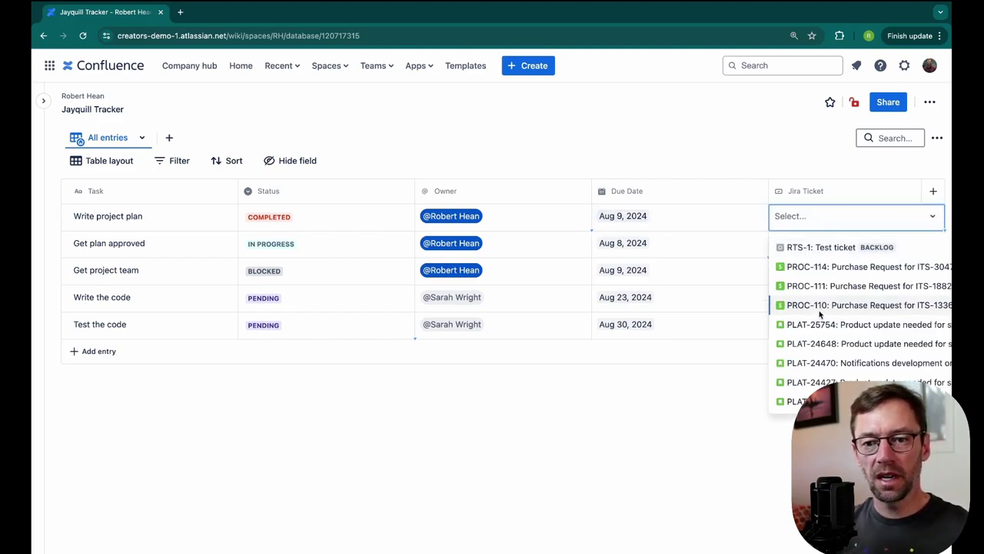
pyautogui.scroll(-2, 826, 341)
pyautogui.scroll(2, 826, 341)
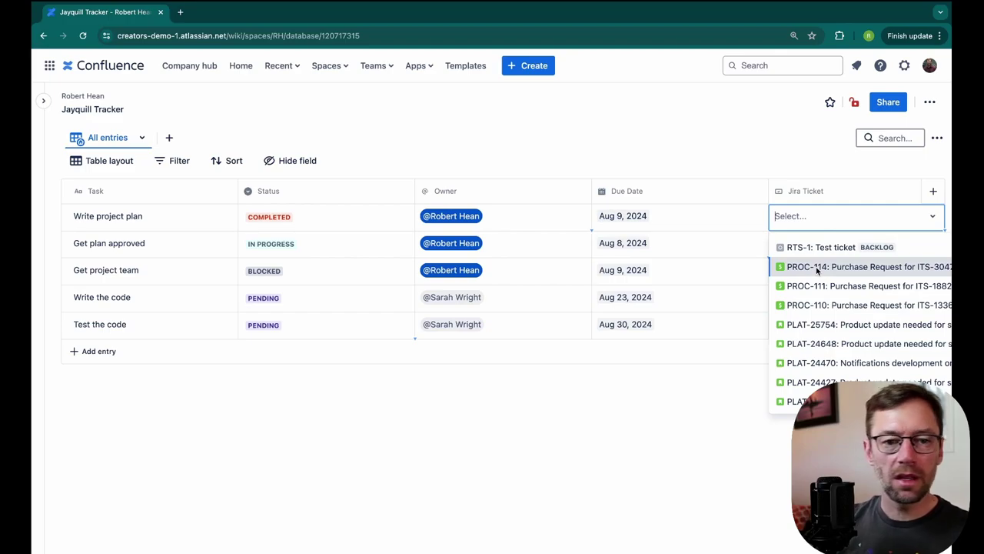
pyautogui.click(798, 146)
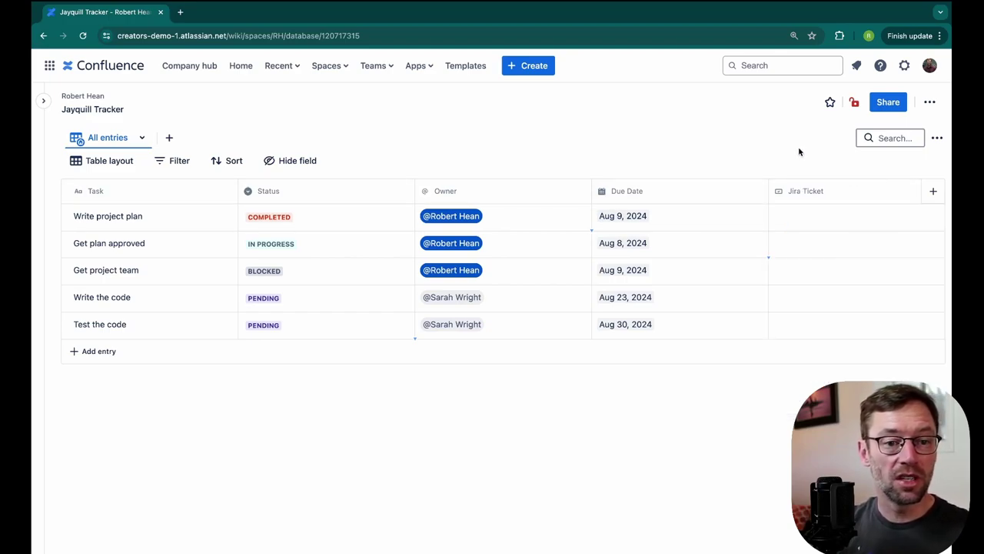
# Link Write the code to the RTS-1: Test ticket issue and Test the code to the PROC-110 purchase request
pyautogui.click(793, 305)
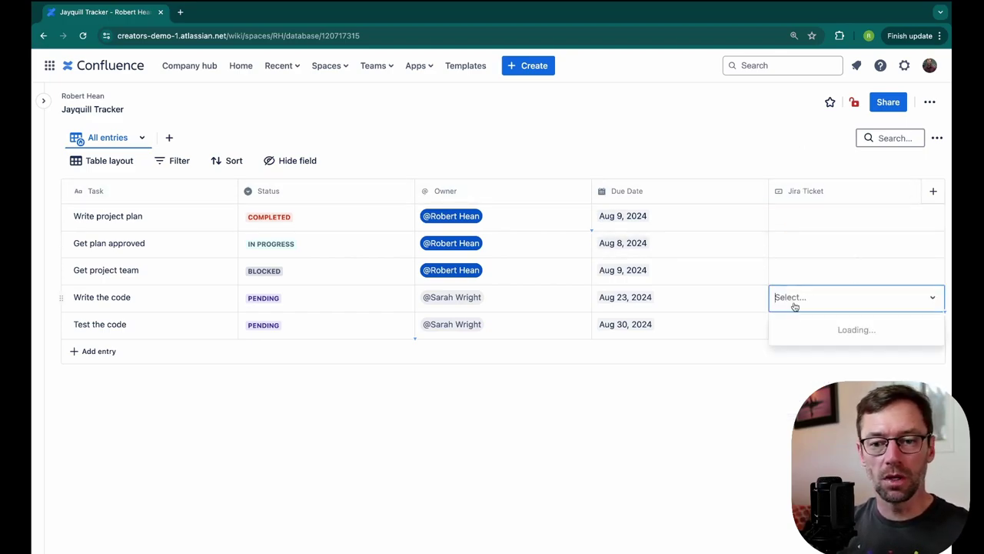
pyautogui.click(808, 328)
pyautogui.click(806, 324)
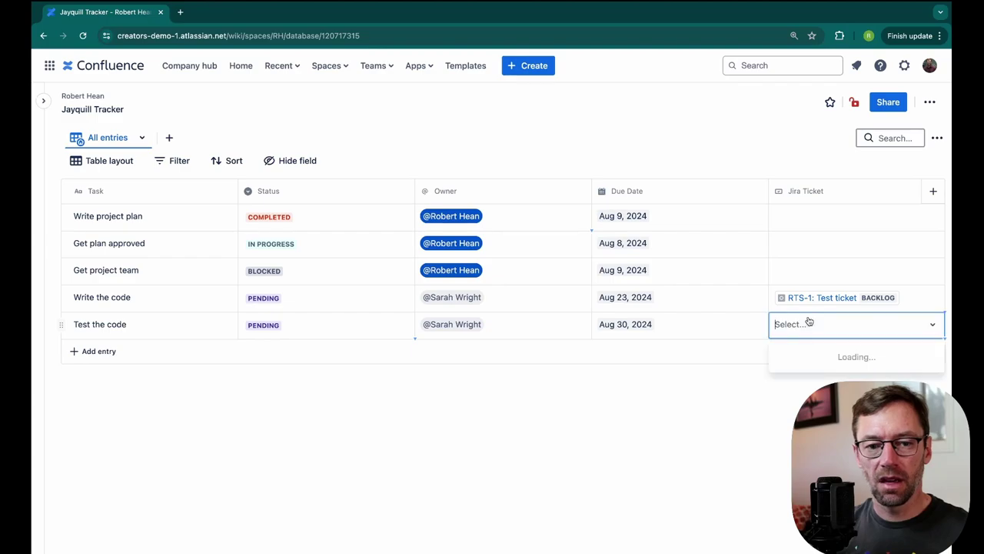
pyautogui.click(788, 413)
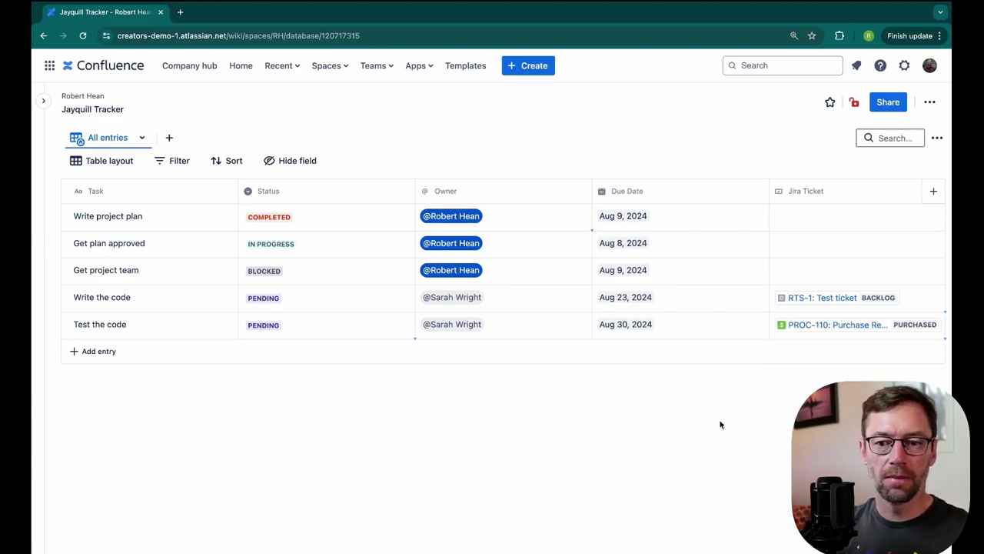
pyautogui.moveTo(822, 296)
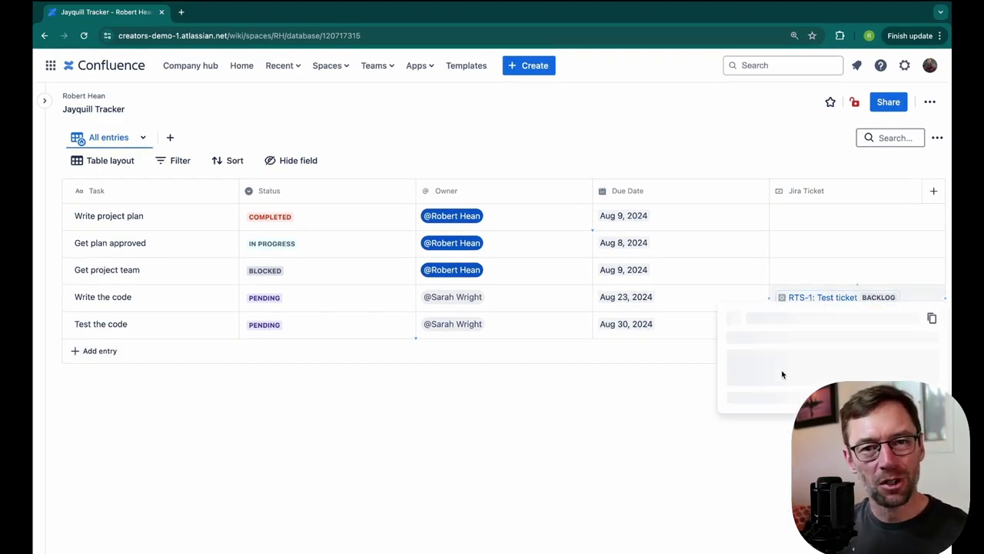
pyautogui.click(804, 271)
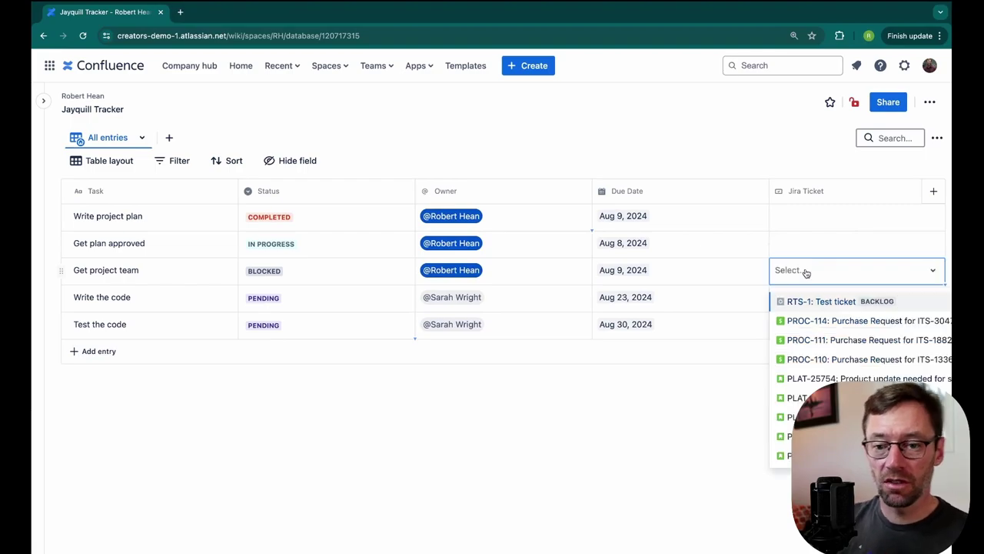
pyautogui.write('RTS-1')
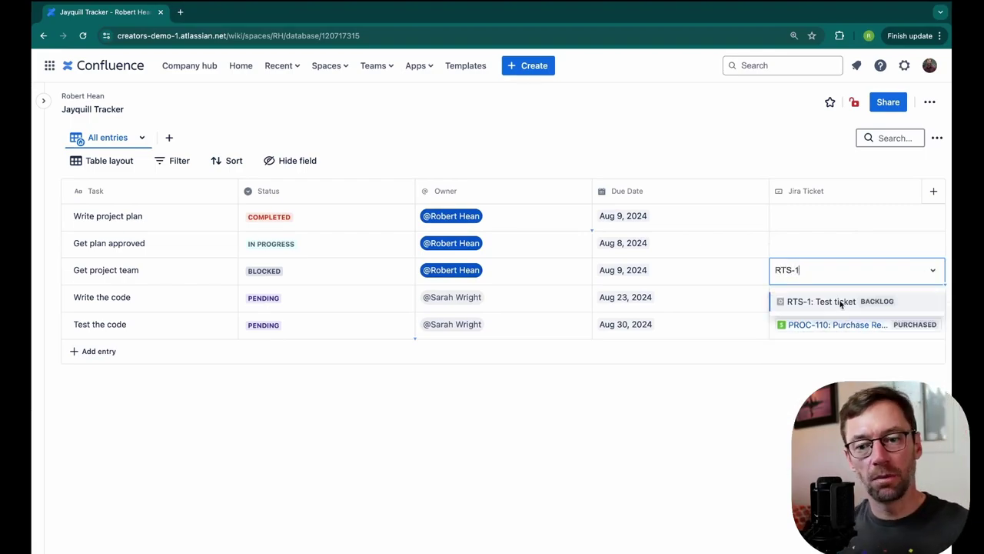
pyautogui.click(749, 404)
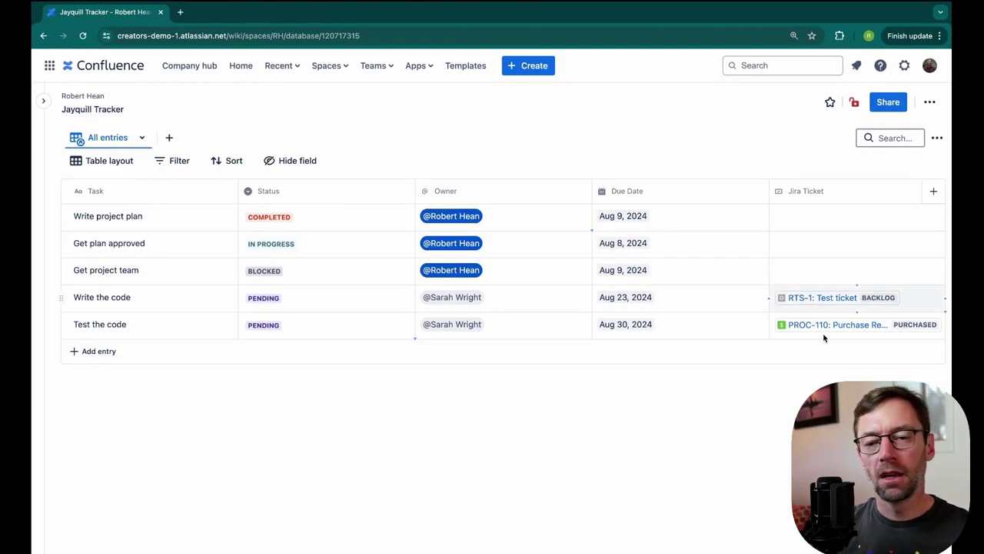
# Add a page link field named Documentation after Jira Ticket, enable multi select and close the field settings
pyautogui.click(933, 192)
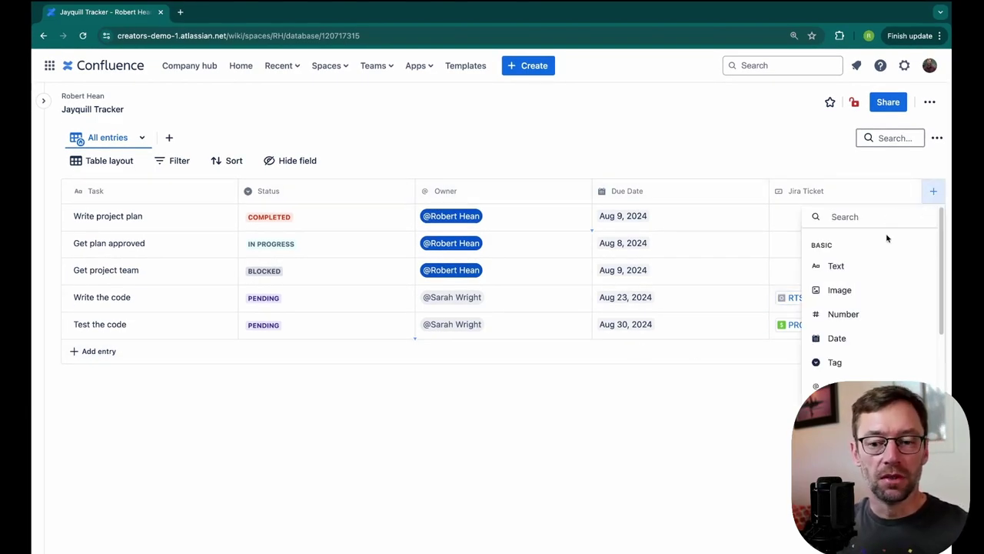
pyautogui.scroll(-3, 888, 261)
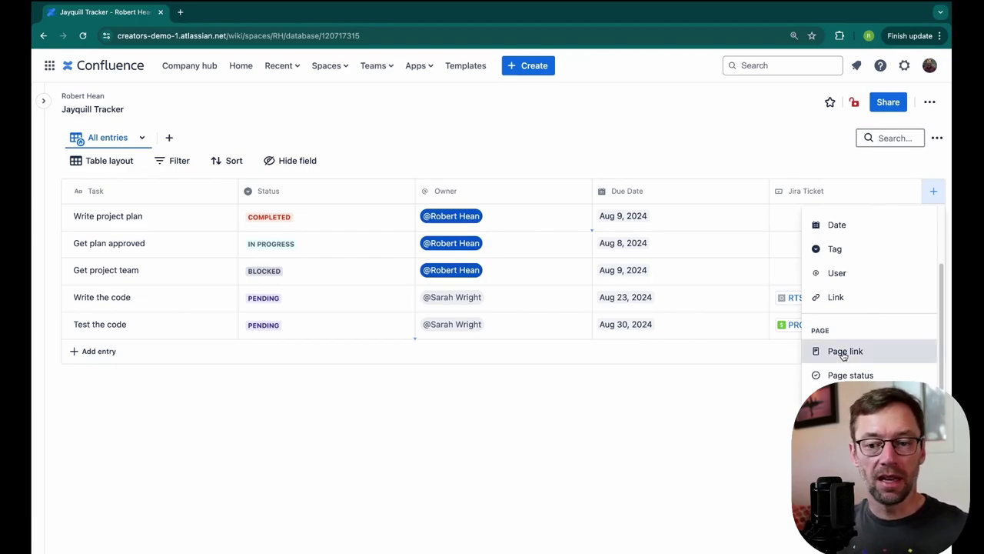
pyautogui.click(843, 352)
pyautogui.write('Page link field')
pyautogui.moveTo(789, 253); pyautogui.dragTo(696, 260)
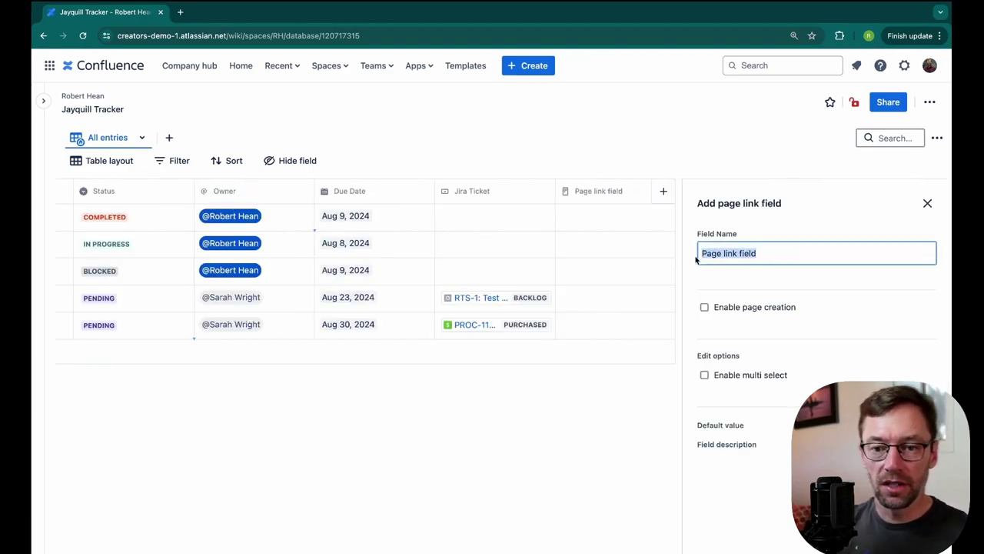
pyautogui.write('Documentatio')
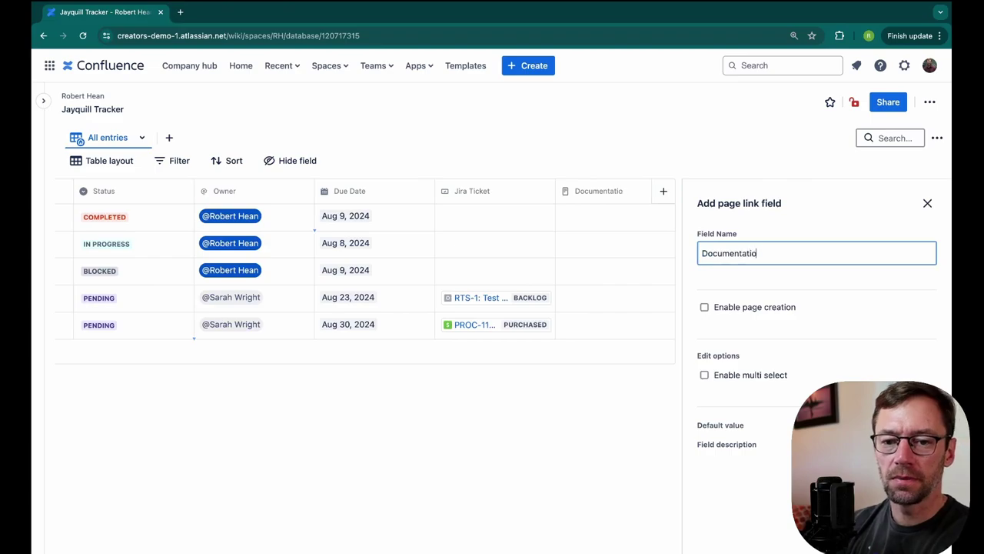
pyautogui.write('n')
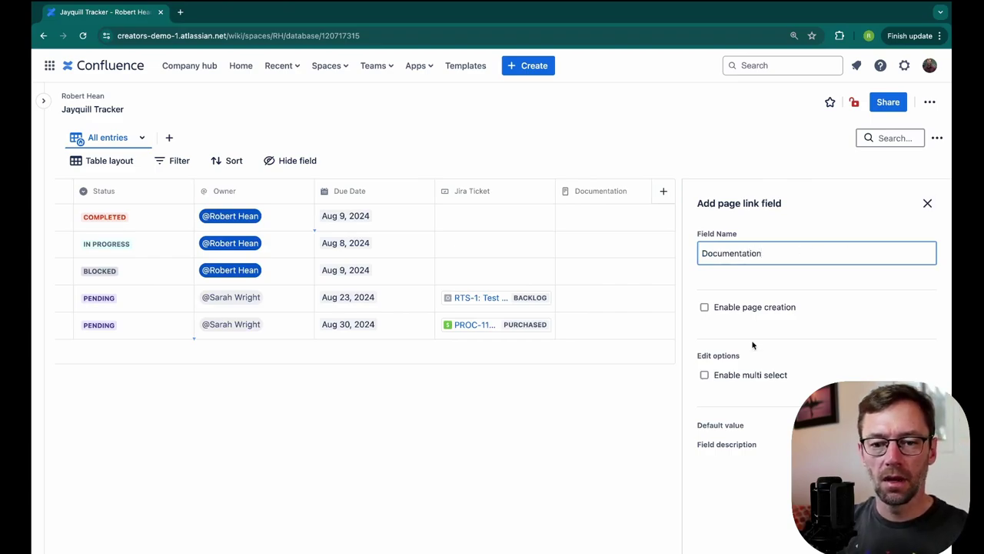
pyautogui.click(704, 374)
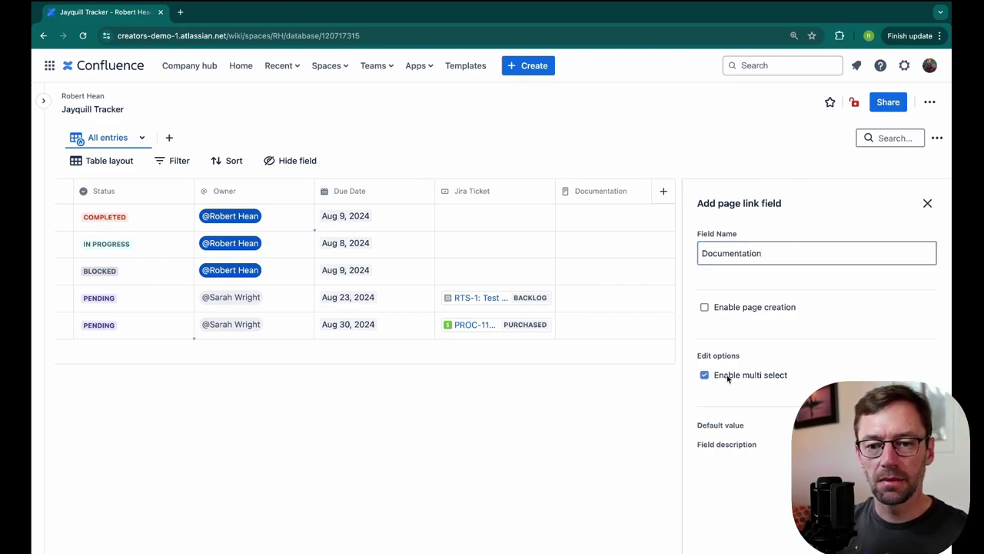
pyautogui.click(928, 203)
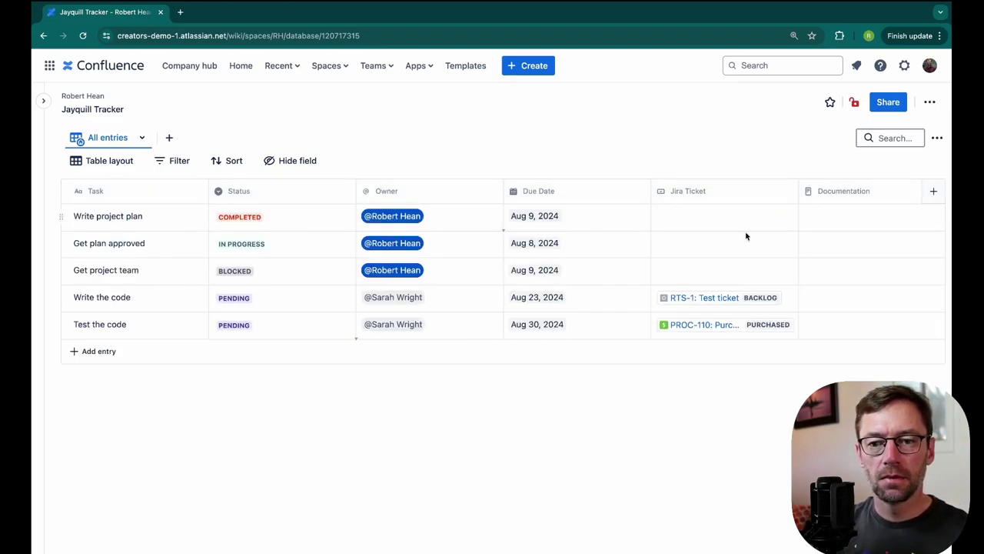
# Link Write project plan to the Page Properties Report page and Get project team to the Outstanding Tasks for Project Jayquill page
pyautogui.click(836, 228)
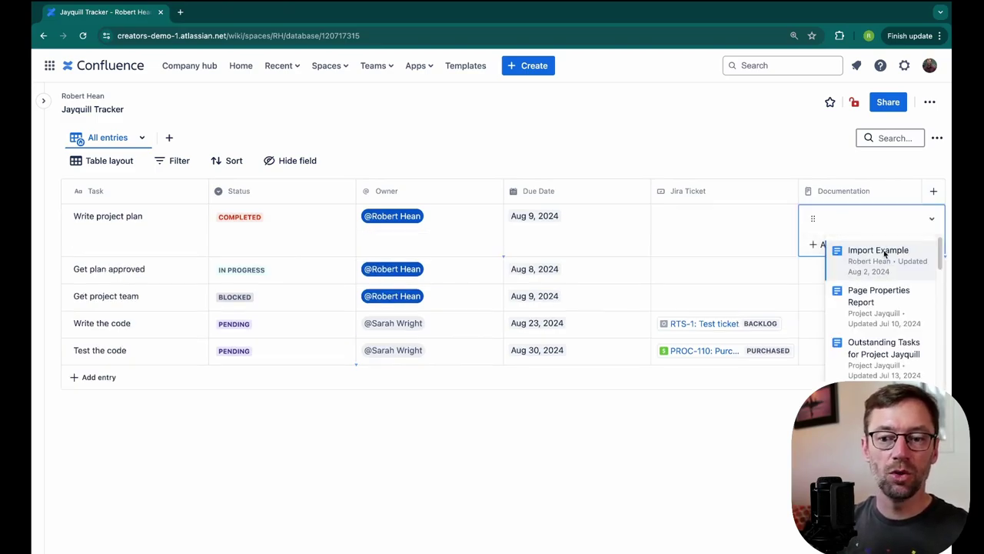
pyautogui.click(885, 311)
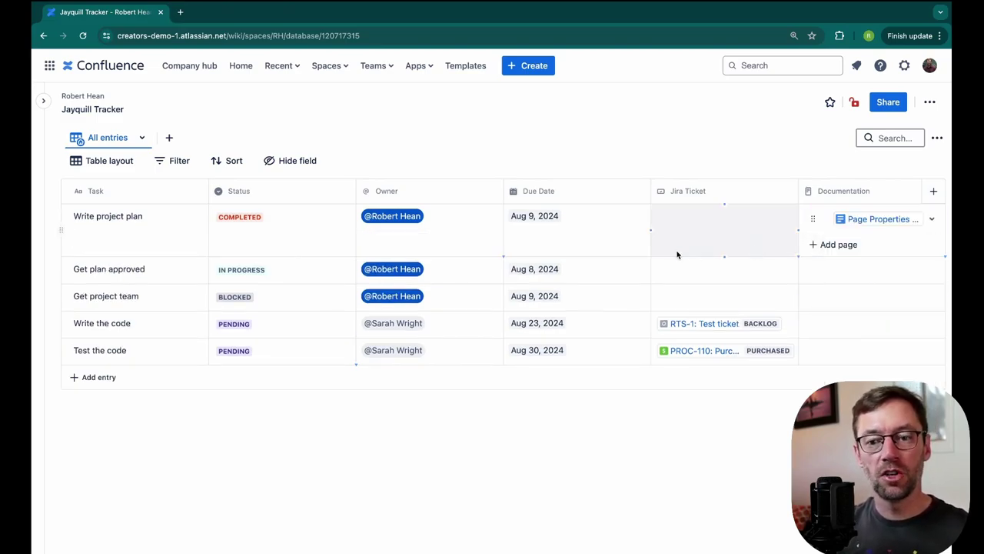
pyautogui.click(835, 279)
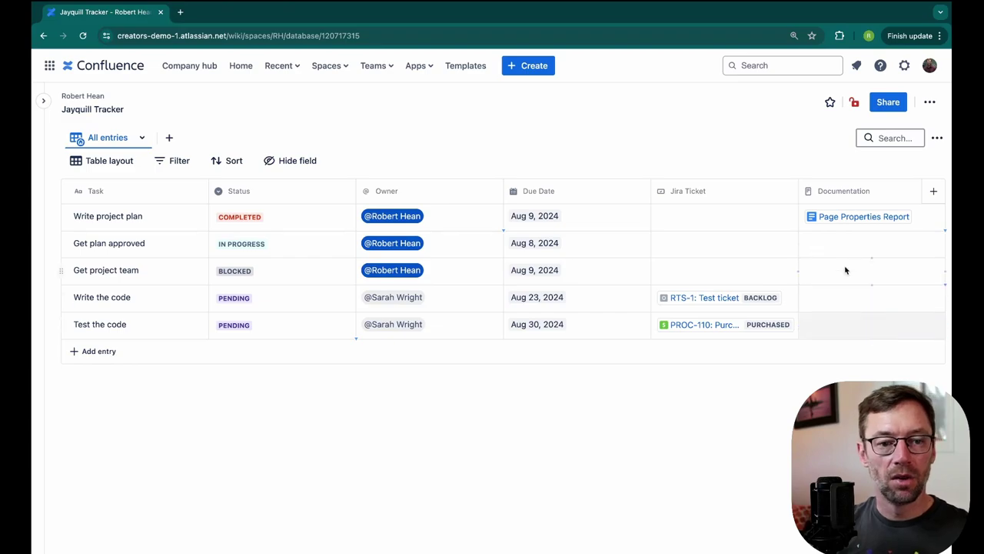
pyautogui.click(845, 270)
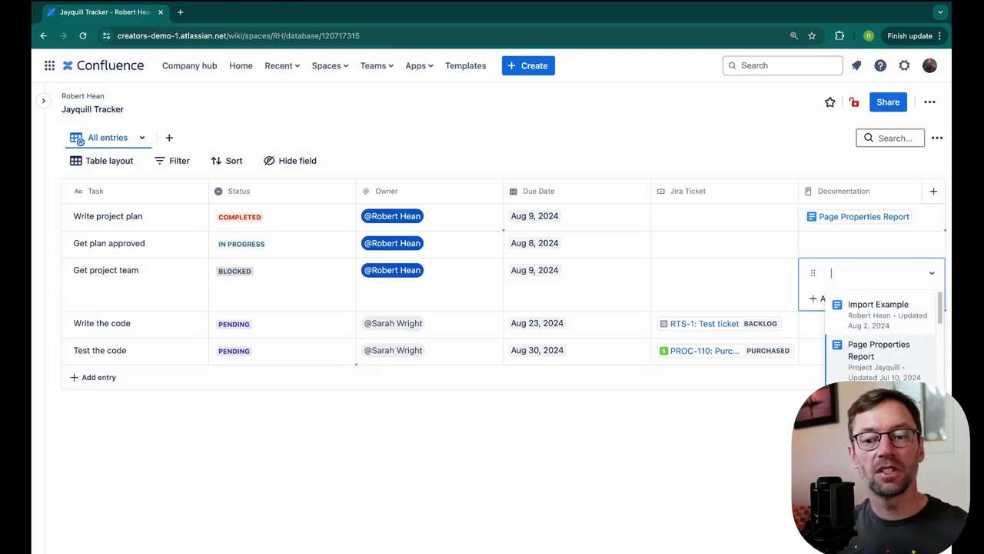
pyautogui.click(884, 399)
pyautogui.click(751, 473)
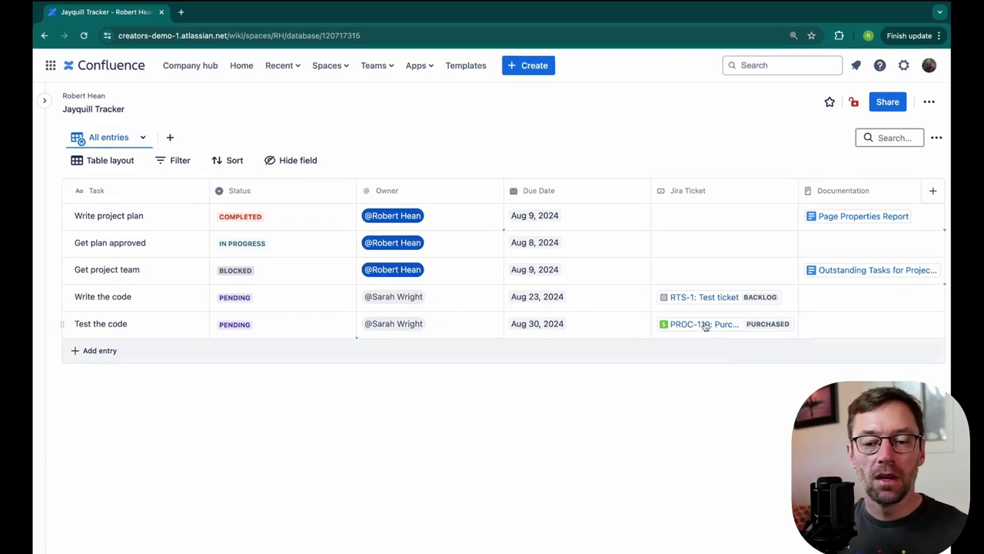
# Add a Jira issue details field after Documentation with the name Jira issue details field, and base it on the Jira Ticket field
pyautogui.moveTo(701, 298)
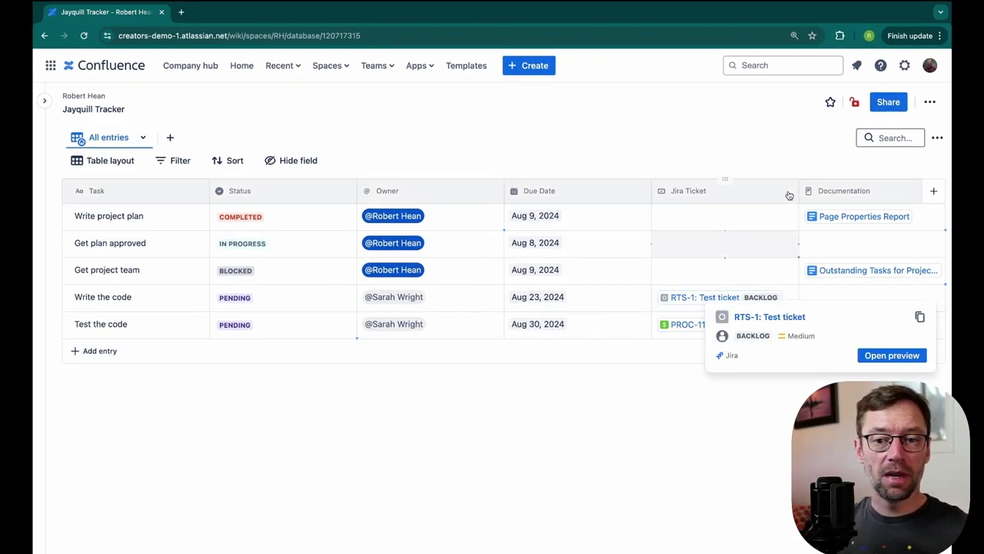
pyautogui.click(933, 194)
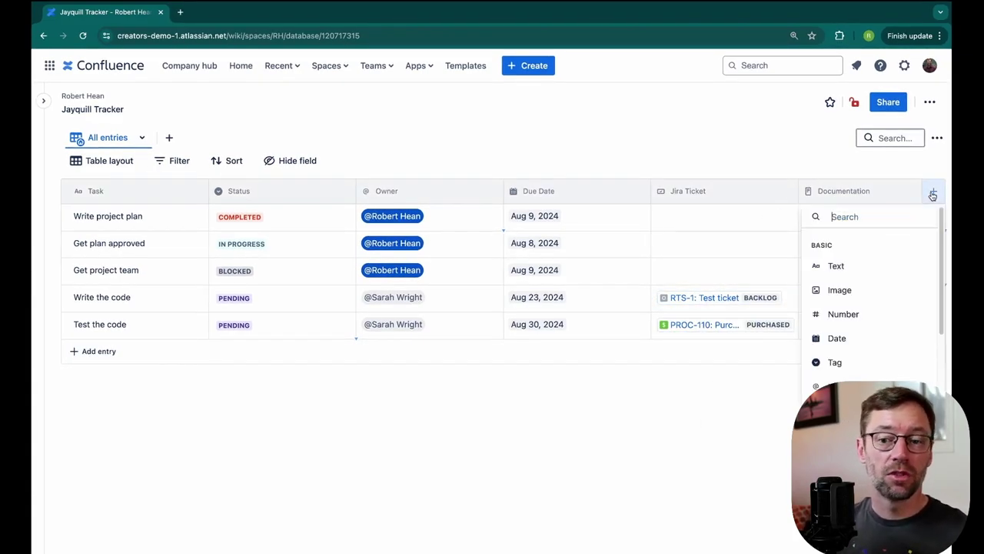
pyautogui.scroll(-3, 846, 362)
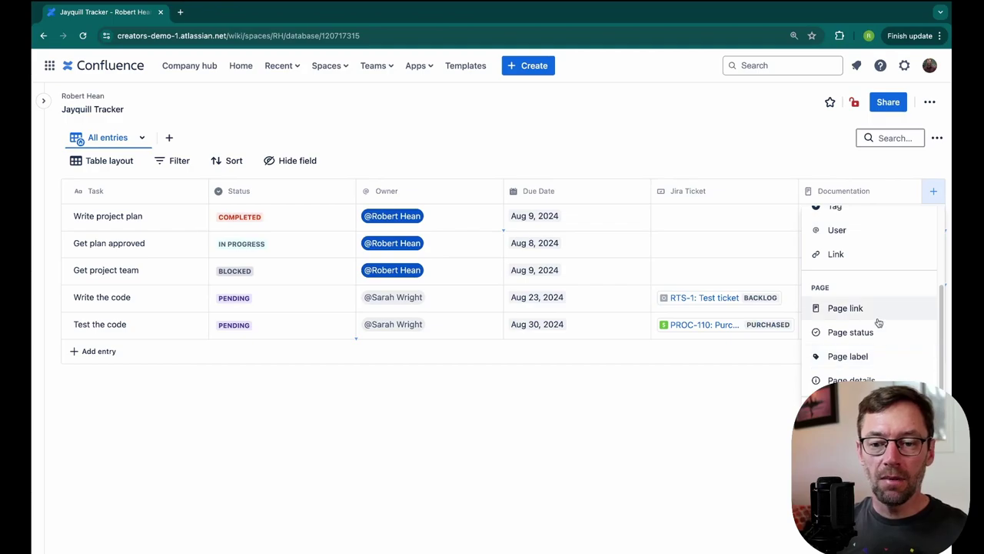
pyautogui.scroll(-2, 875, 320)
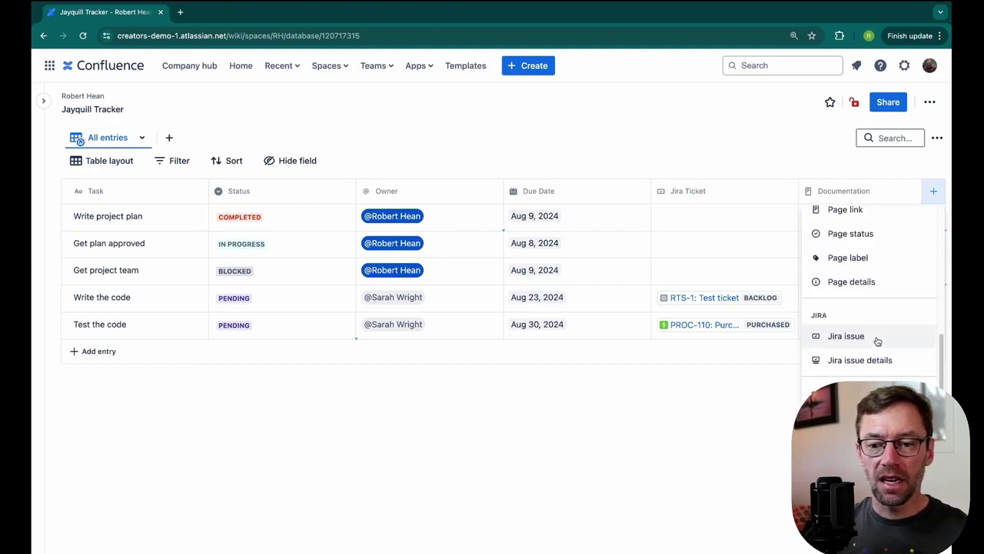
pyautogui.click(833, 361)
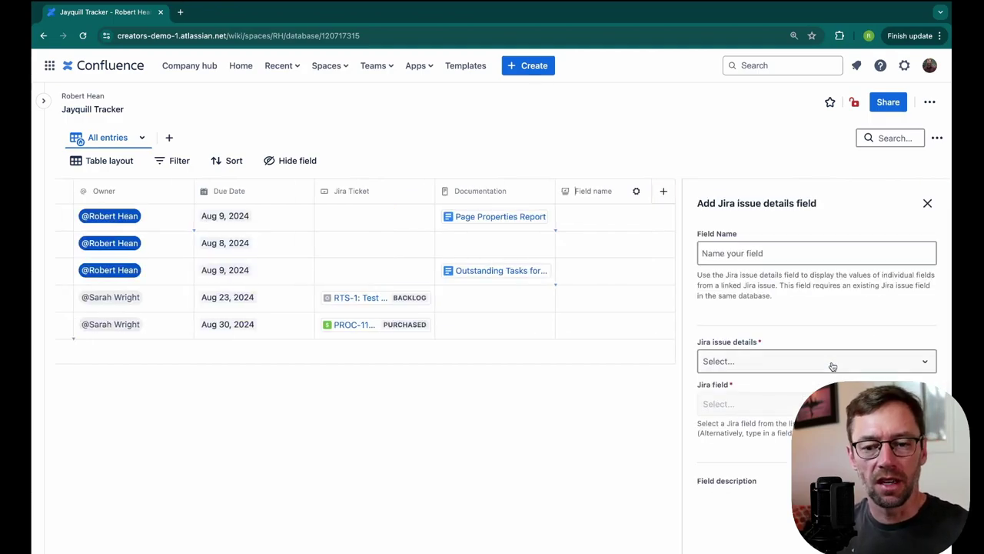
pyautogui.click(735, 259)
pyautogui.write('Jira issue details field')
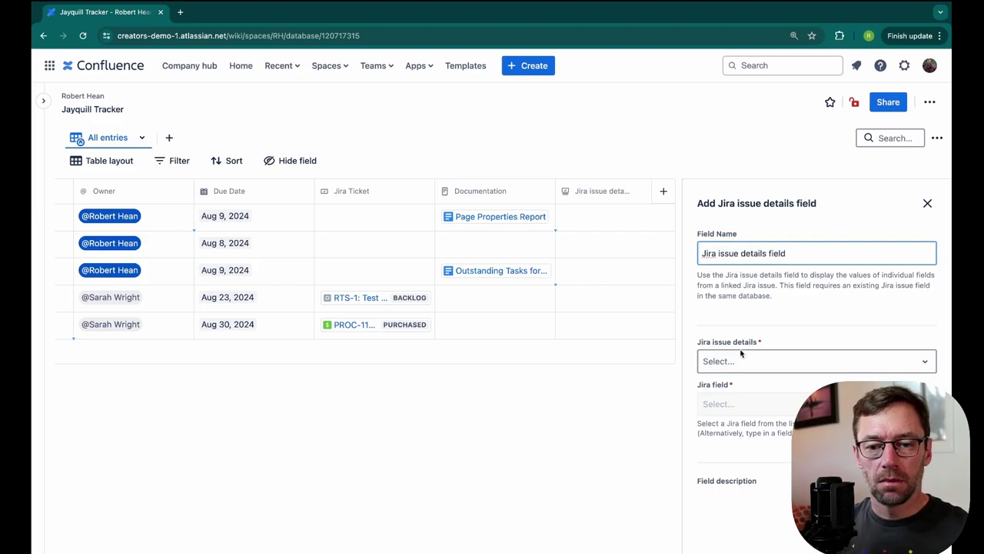
pyautogui.click(741, 363)
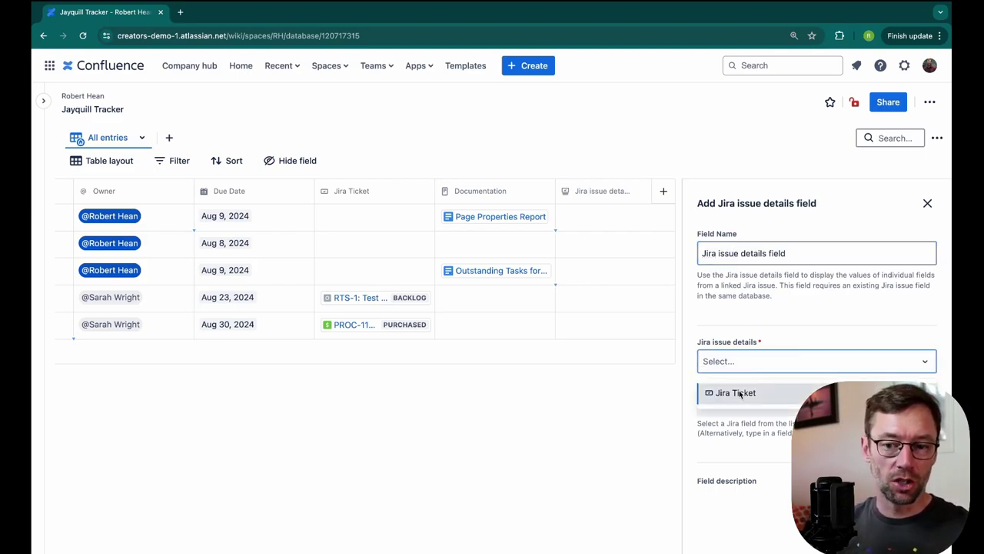
pyautogui.click(738, 393)
# Look through the available Jira fields and set the new details field to display Key
pyautogui.click(796, 400)
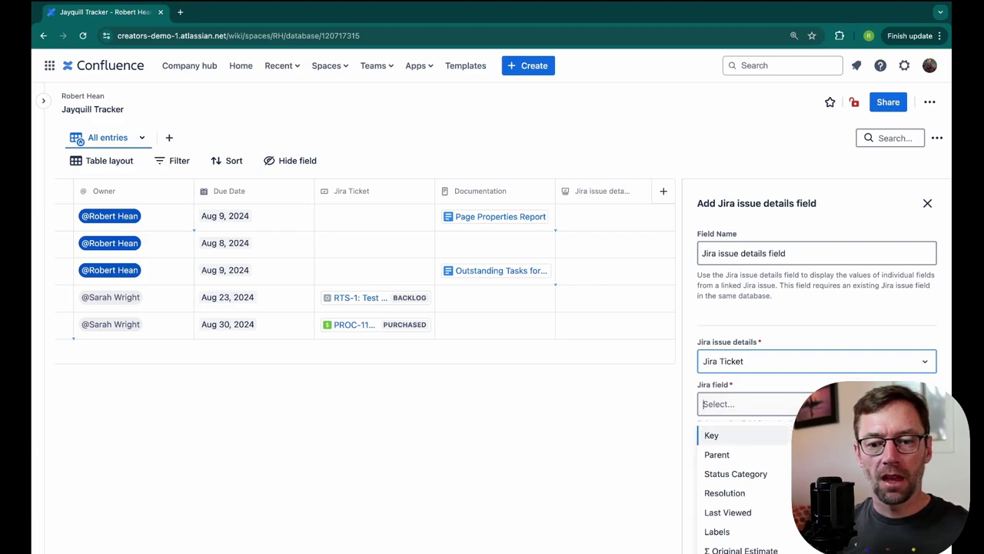
pyautogui.scroll(-5, 738, 462)
pyautogui.scroll(-10, 739, 485)
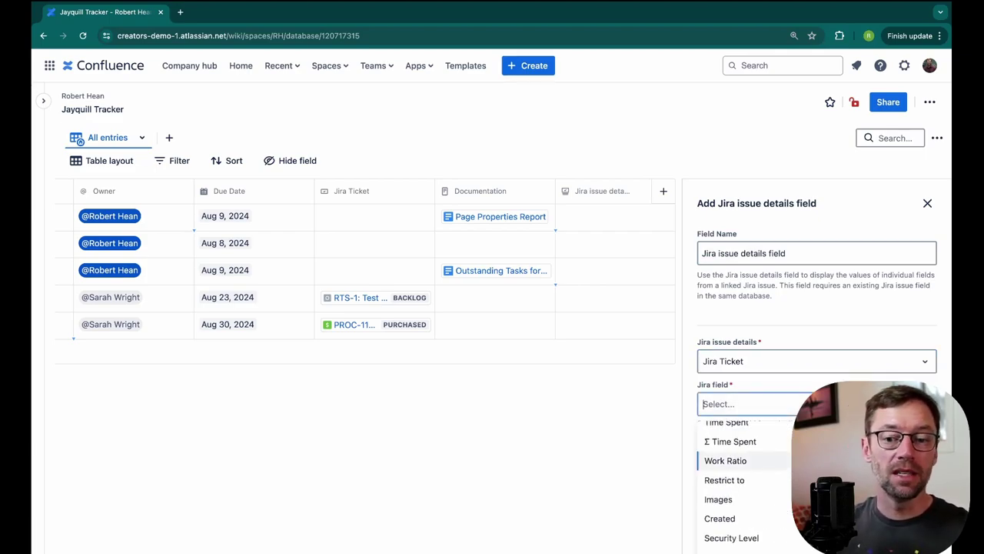
pyautogui.scroll(15, 738, 477)
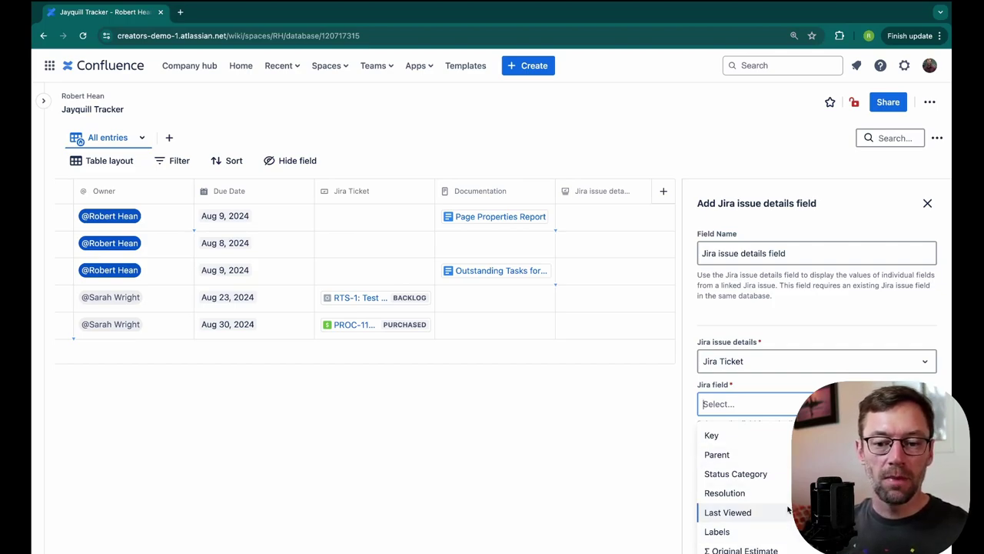
pyautogui.click(776, 435)
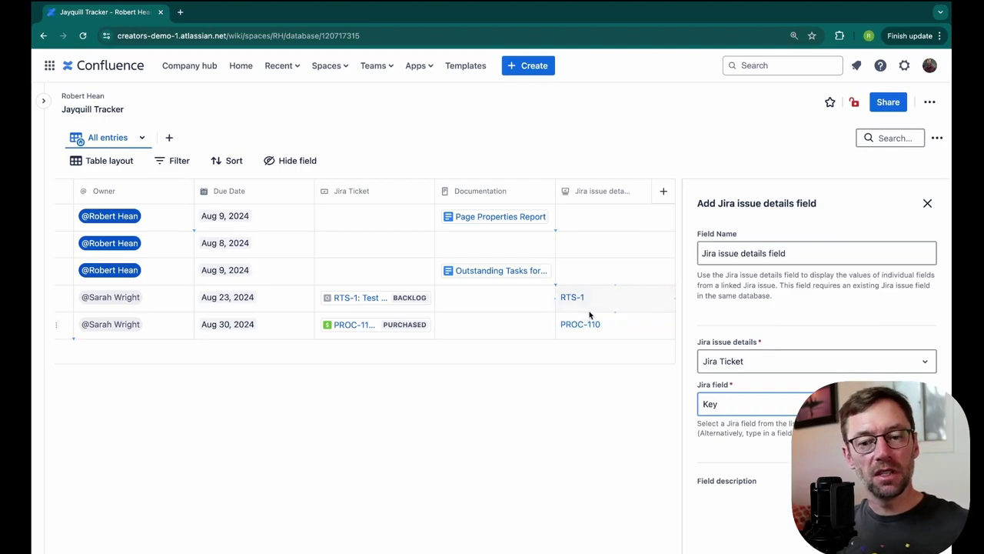
# Set the details field to display the Jira Assignee and close the field settings
pyautogui.click(750, 404)
pyautogui.scroll(-2, 769, 461)
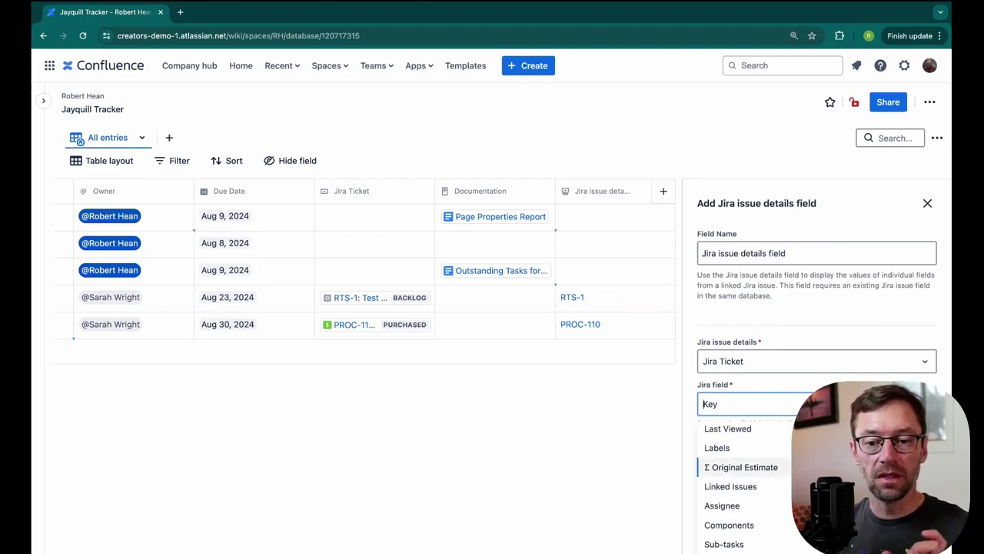
pyautogui.scroll(-2, 769, 461)
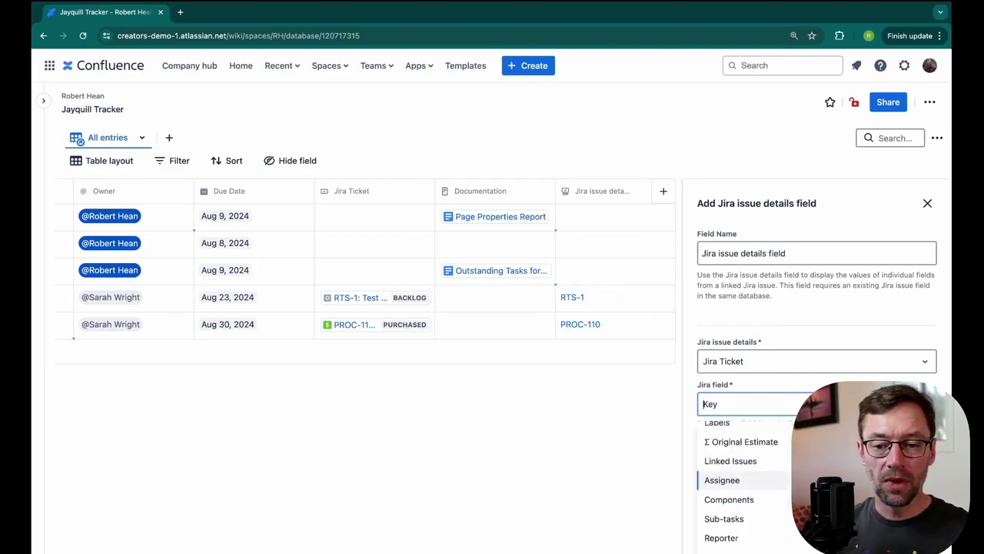
pyautogui.click(722, 448)
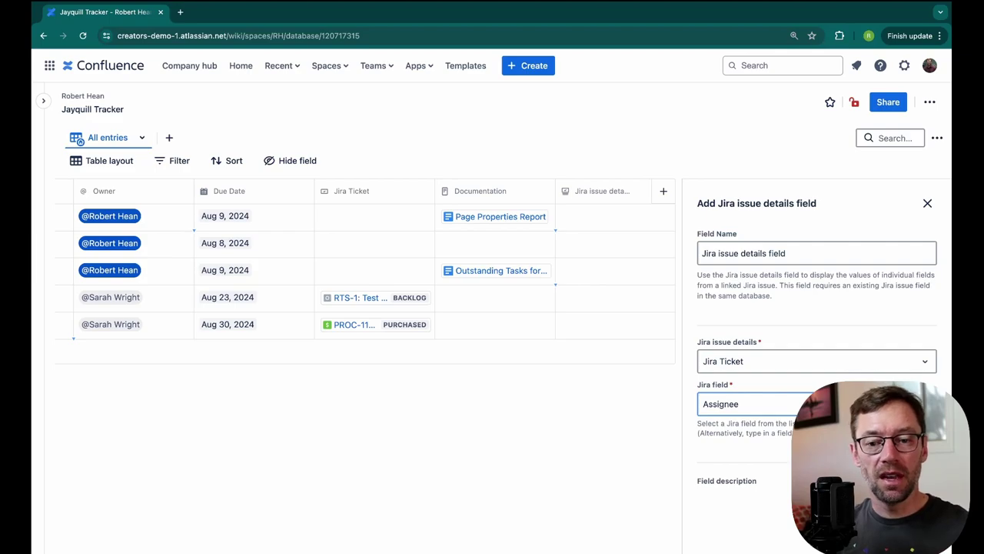
pyautogui.click(792, 414)
pyautogui.click(445, 514)
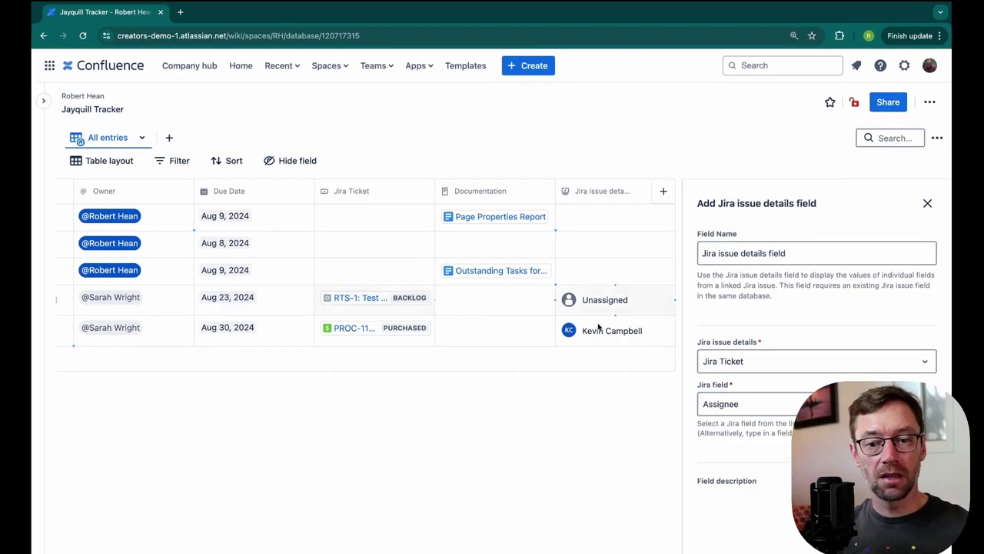
pyautogui.click(927, 203)
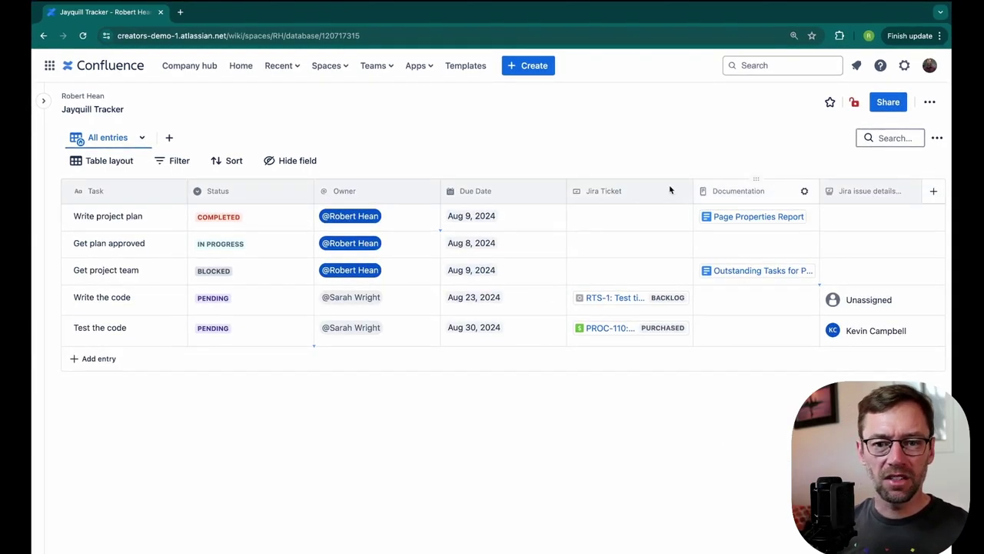
# Move the Jira issue details field column between Jira Ticket and Documentation
pyautogui.click(875, 179)
pyautogui.moveTo(875, 179); pyautogui.dragTo(719, 183)
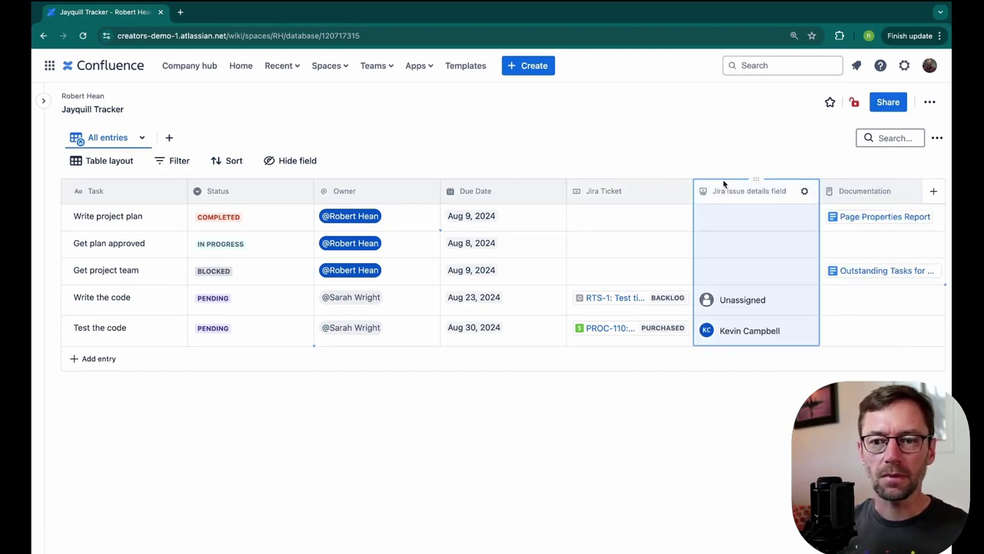
pyautogui.click(933, 190)
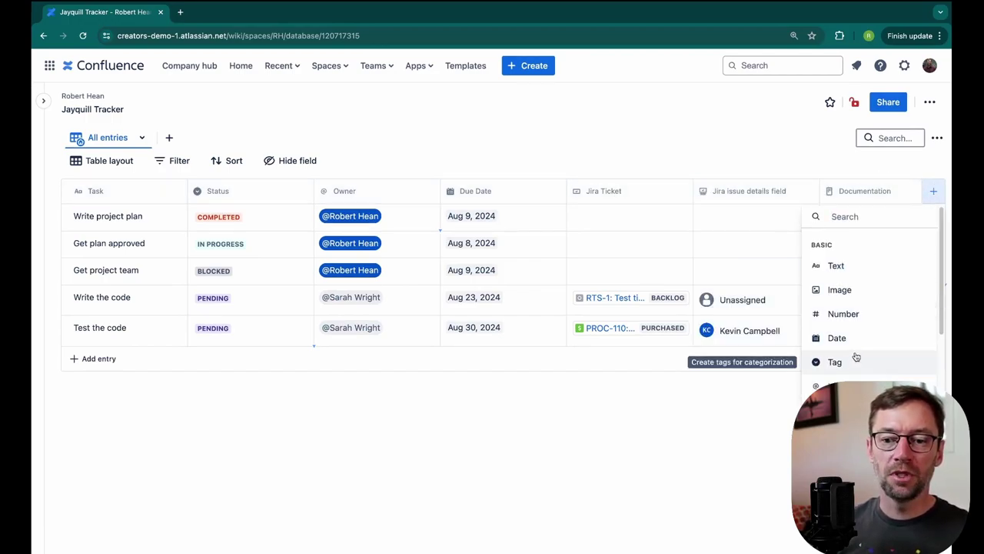
pyautogui.scroll(-3, 856, 357)
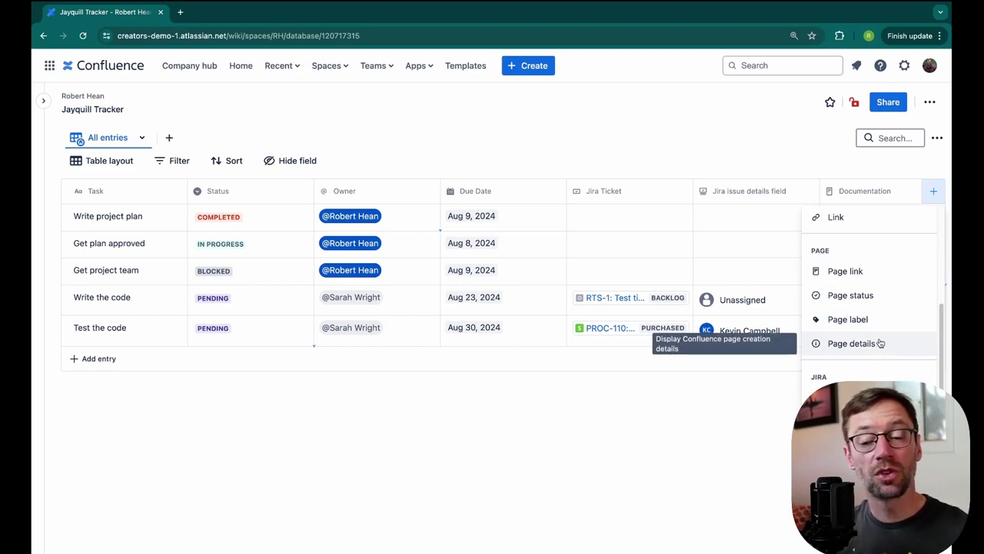
pyautogui.click(514, 492)
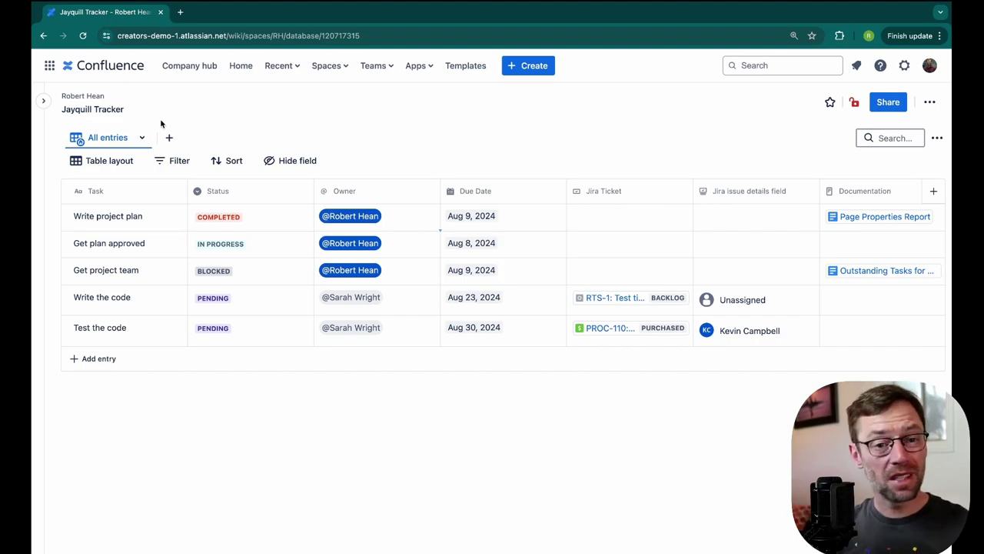
# Add a new database view named Developers, try the Card layout, and set the view to the Board layout
pyautogui.click(167, 138)
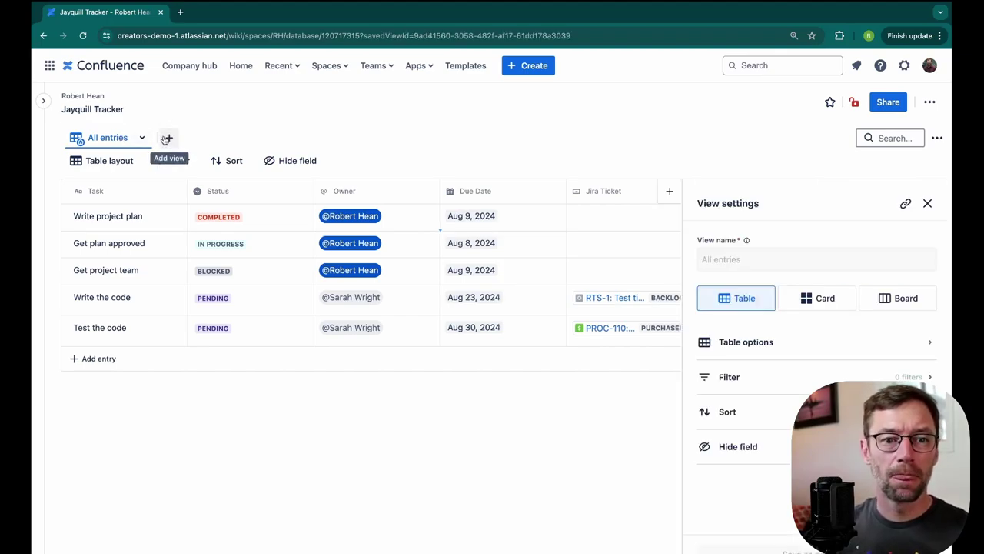
pyautogui.doubleClick(709, 259)
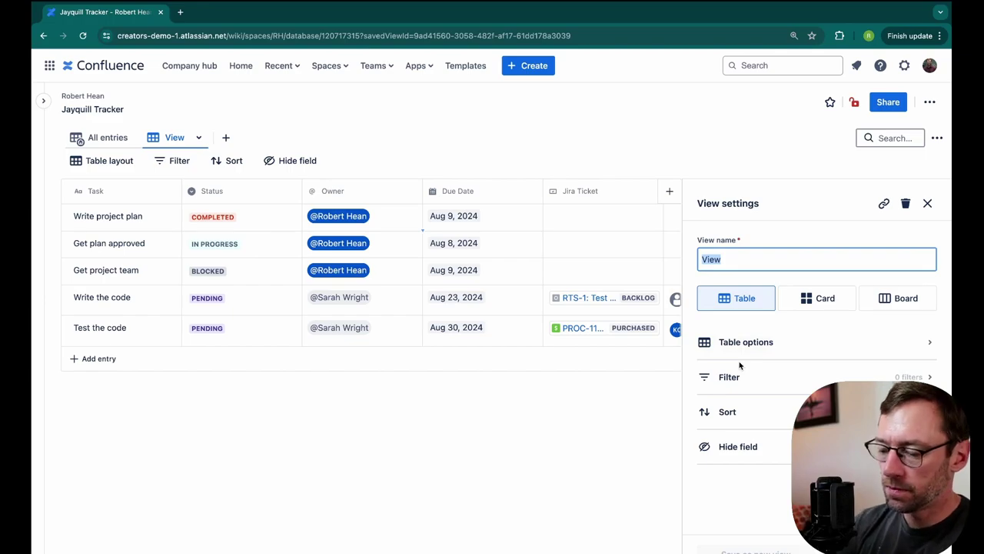
pyautogui.write('Devel')
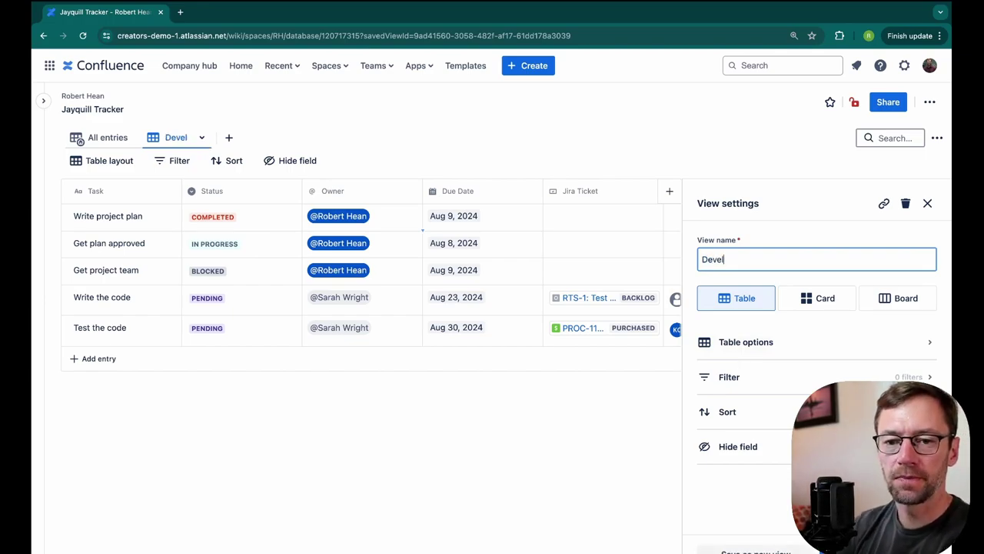
pyautogui.write('opers')
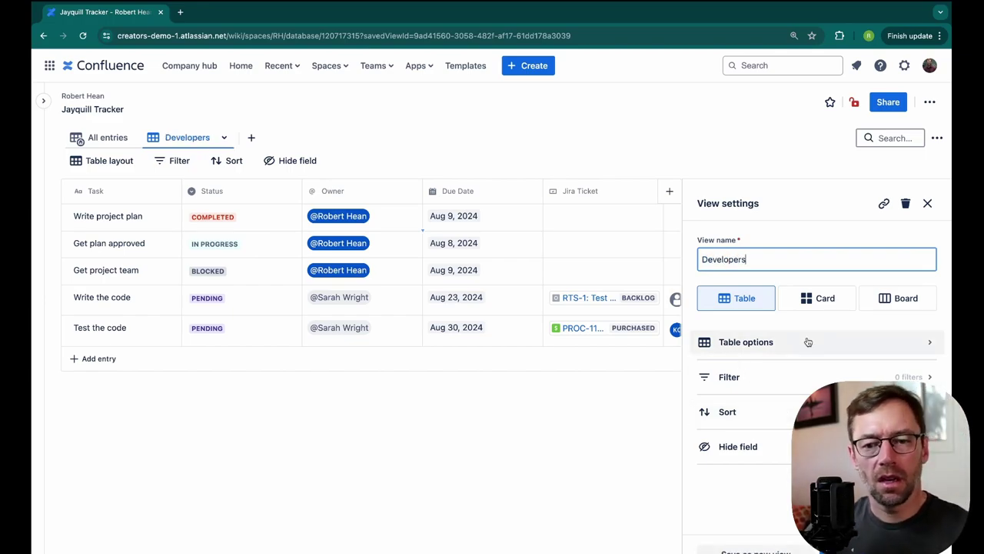
pyautogui.click(818, 309)
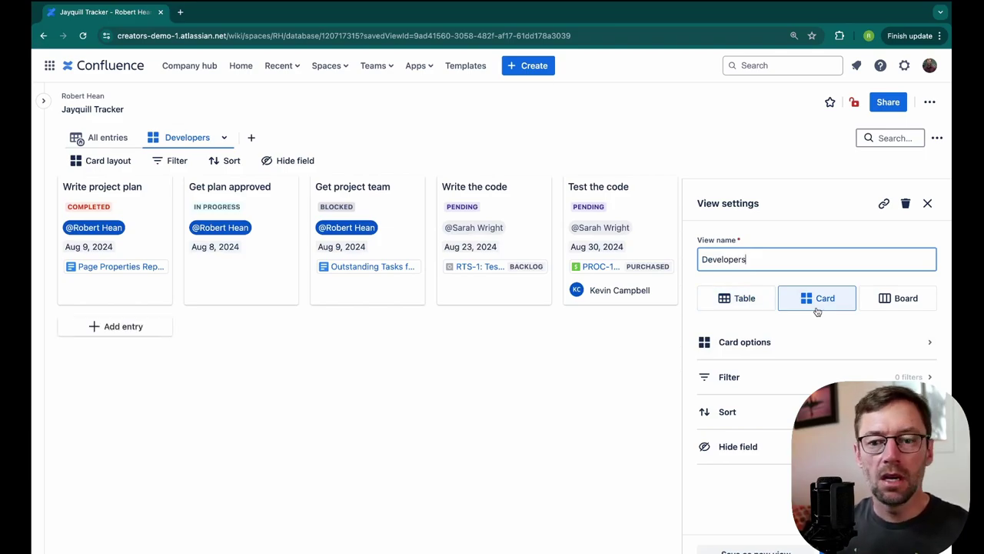
pyautogui.click(906, 299)
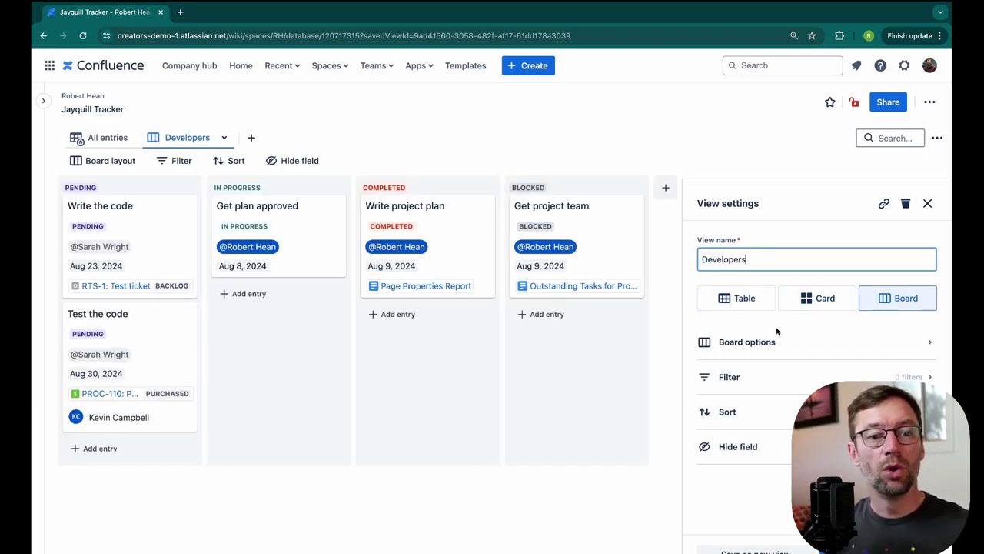
# Filter the Developers board to entries whose Owner is the person assigned to the two coding tasks, and close the filter settings
pyautogui.click(838, 378)
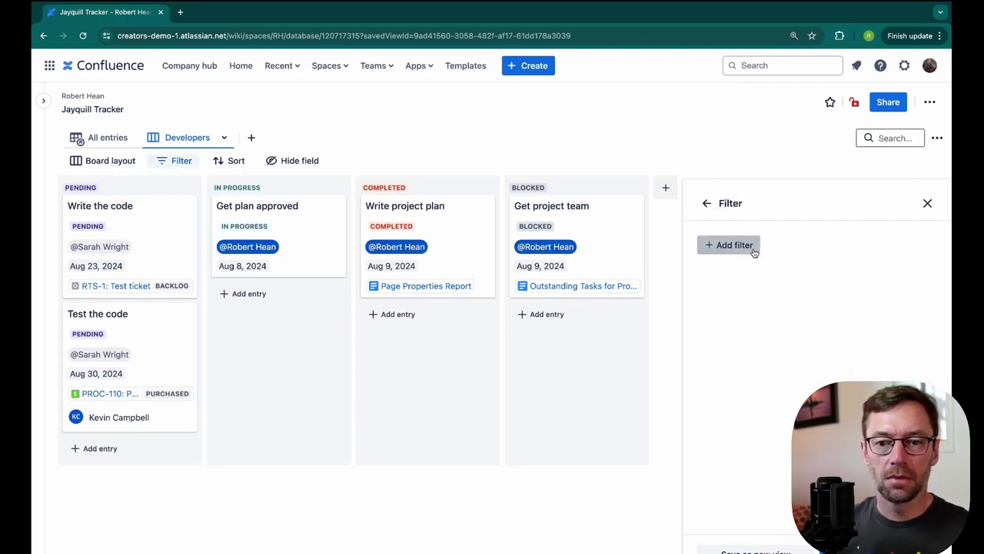
pyautogui.click(734, 245)
pyautogui.click(752, 286)
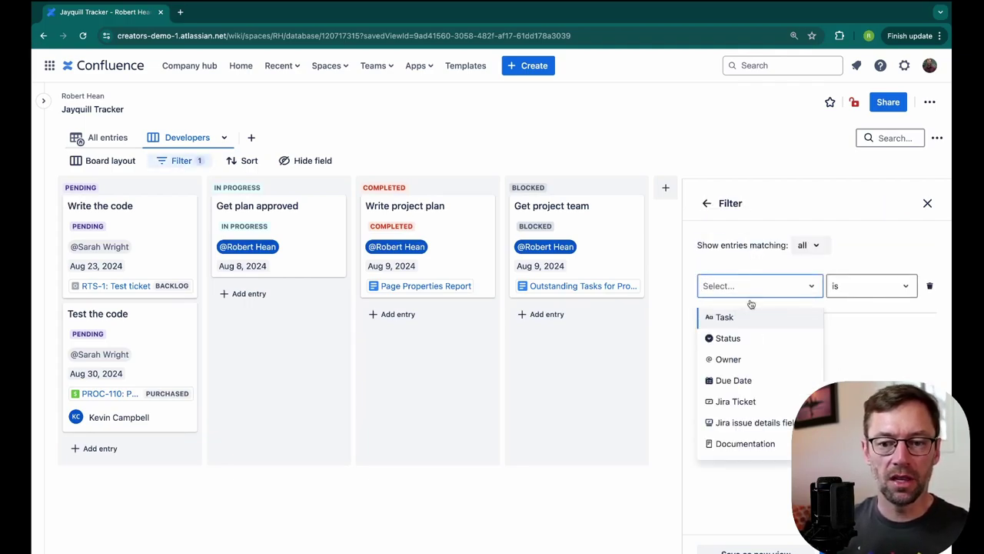
pyautogui.click(760, 359)
pyautogui.click(829, 317)
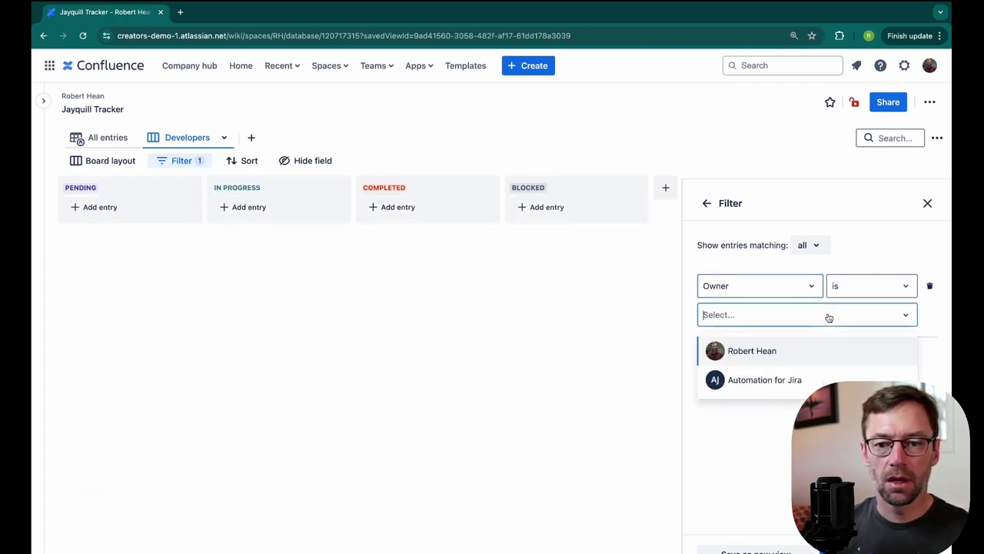
pyautogui.click(796, 317)
pyautogui.write('sarah')
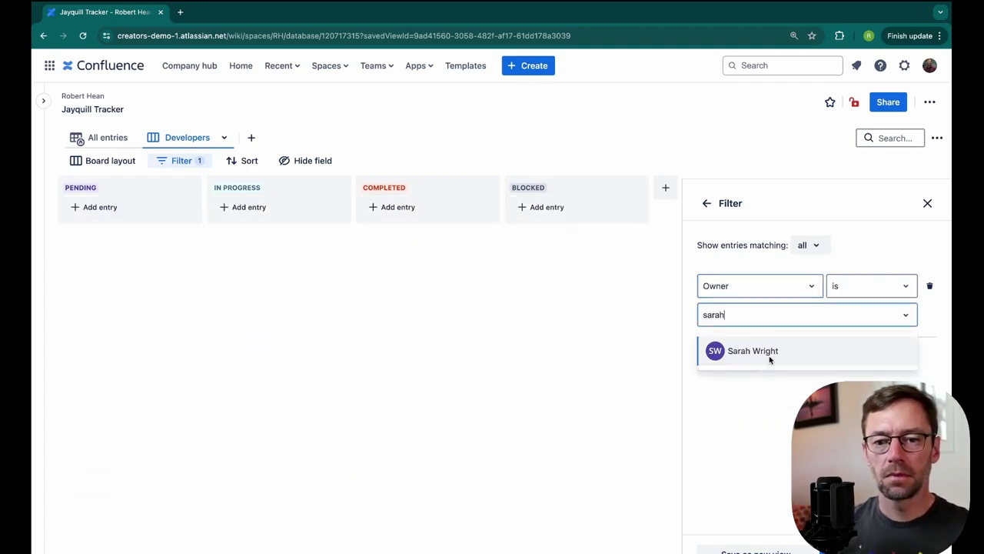
pyautogui.click(770, 352)
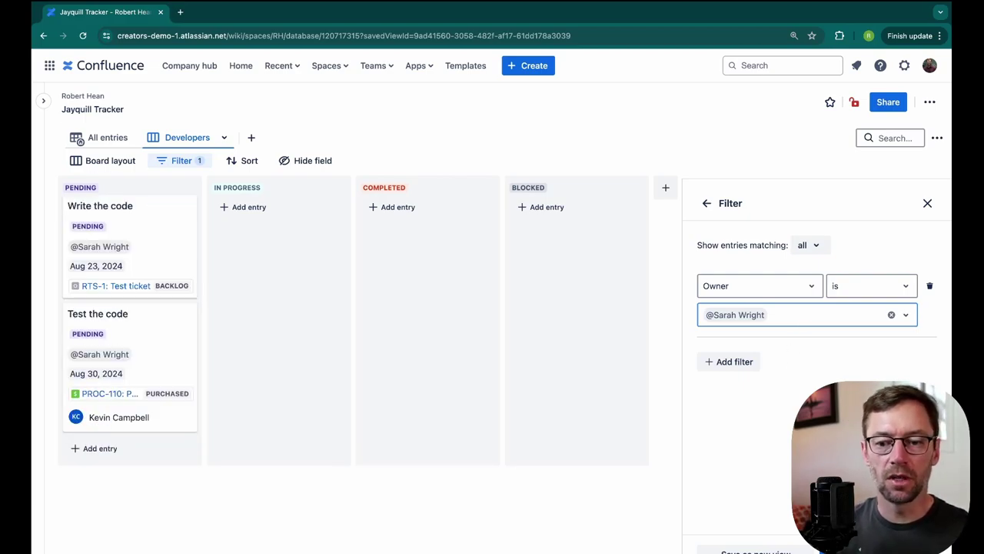
pyautogui.press('Escape')
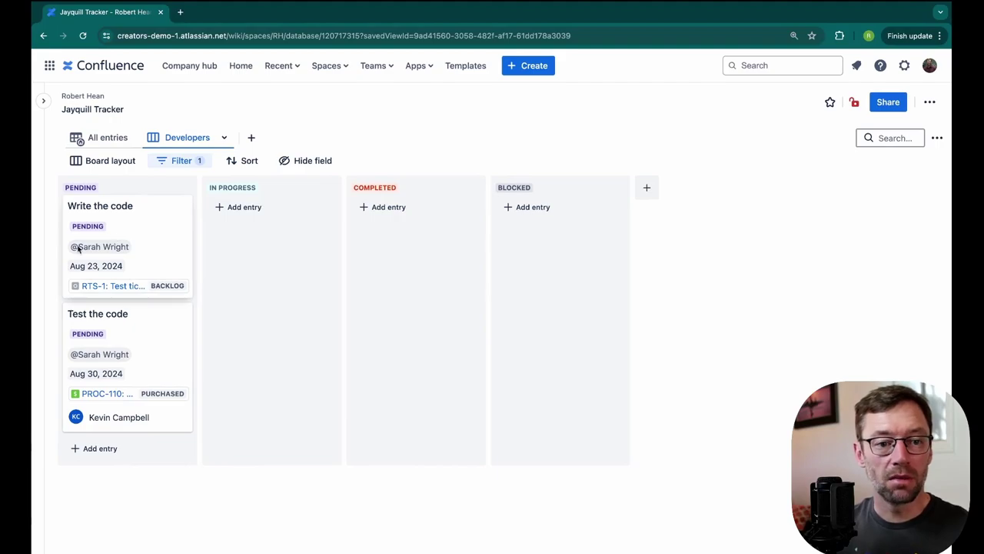
# Move the Write the code card to In Progress and the Test the code card to Blocked on the Developers board
pyautogui.moveTo(78, 248)
pyautogui.mouseDown()
pyautogui.moveTo(121, 247)
pyautogui.moveTo(94, 247)
pyautogui.mouseUp()
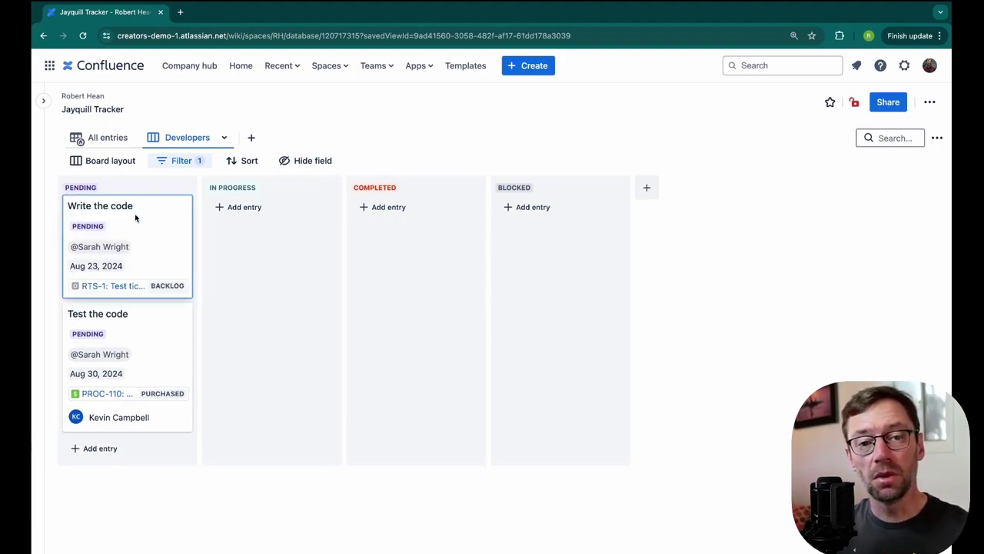
pyautogui.moveTo(131, 219); pyautogui.dragTo(271, 244)
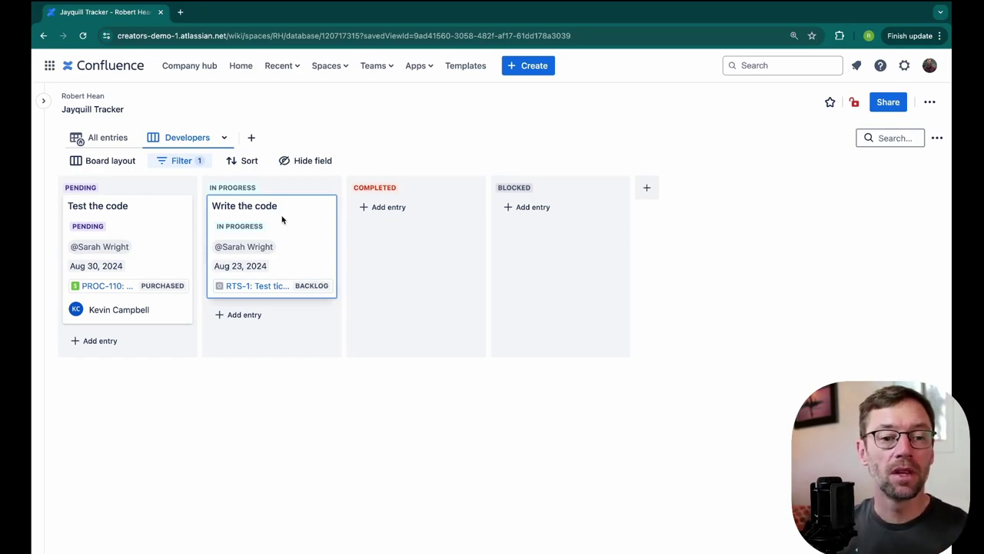
pyautogui.moveTo(282, 220); pyautogui.dragTo(161, 223)
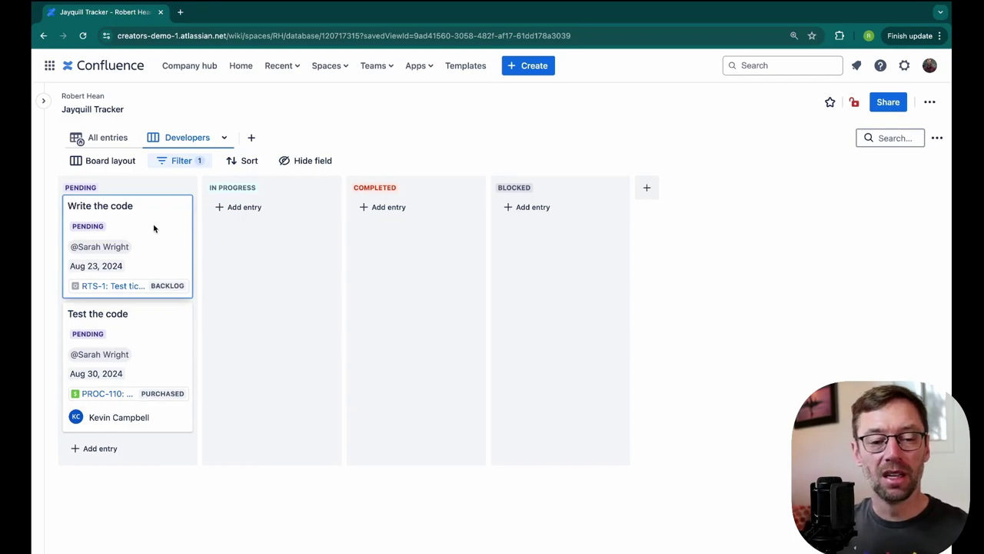
pyautogui.moveTo(154, 228); pyautogui.dragTo(279, 244)
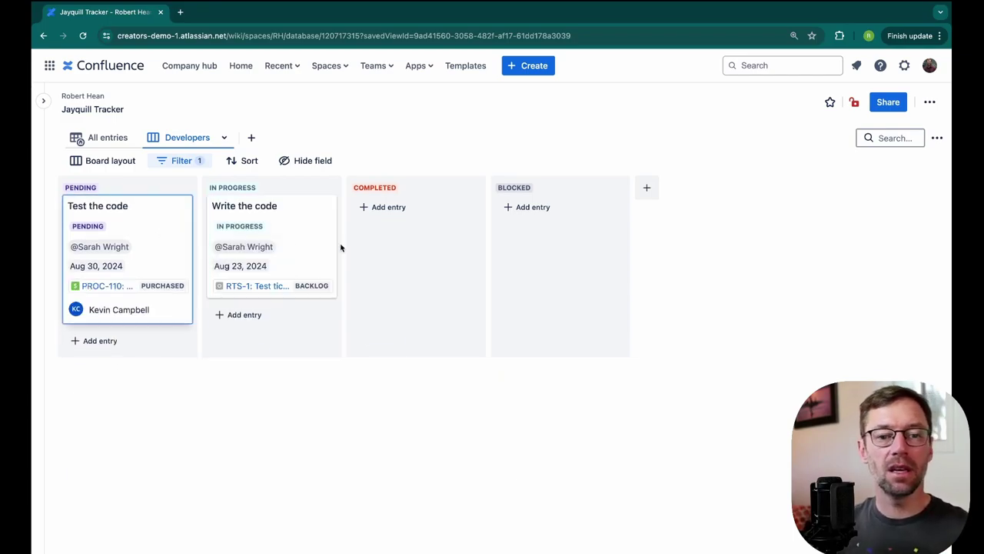
pyautogui.moveTo(341, 247); pyautogui.dragTo(597, 242)
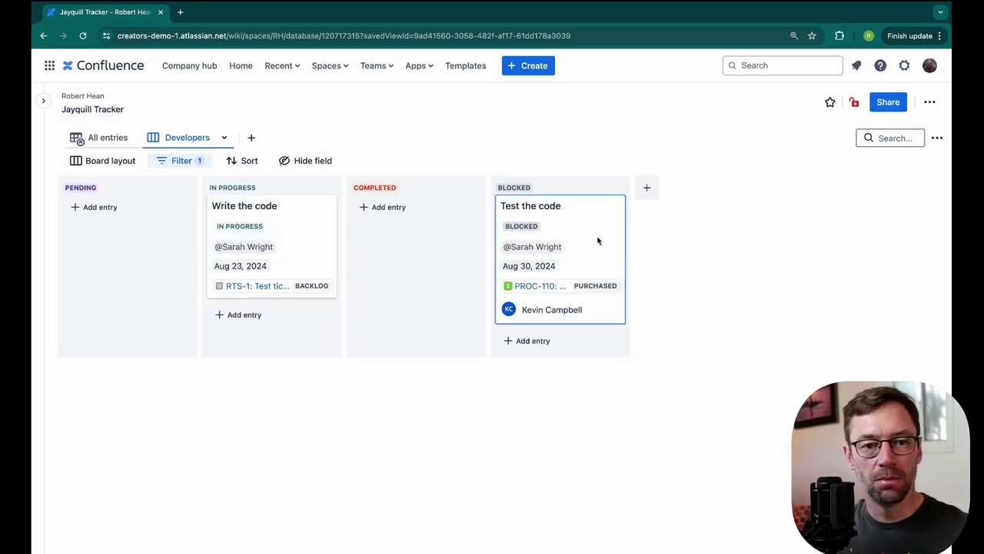
# Add another database view named Blocked Tasks and set it to the Table layout
pyautogui.click(252, 137)
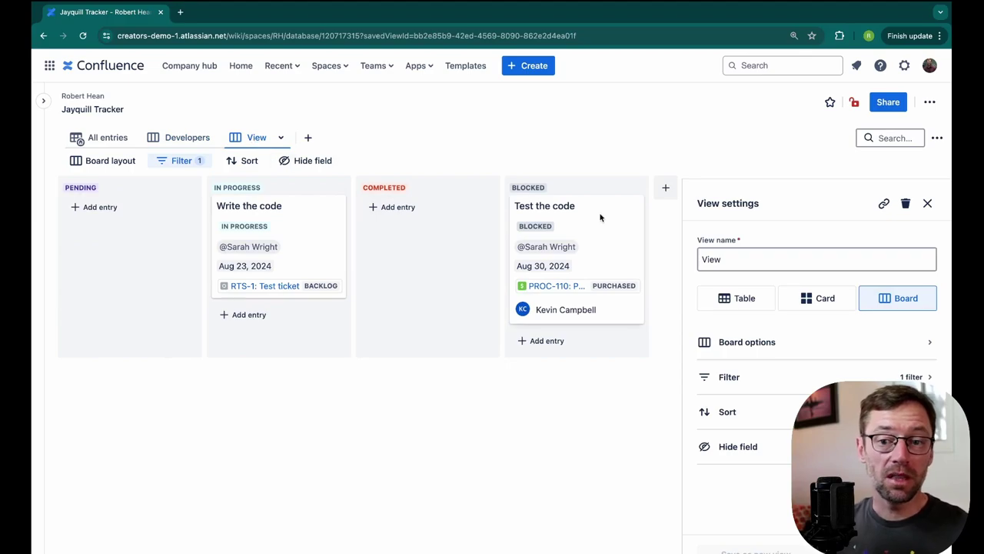
pyautogui.moveTo(728, 258); pyautogui.dragTo(705, 259)
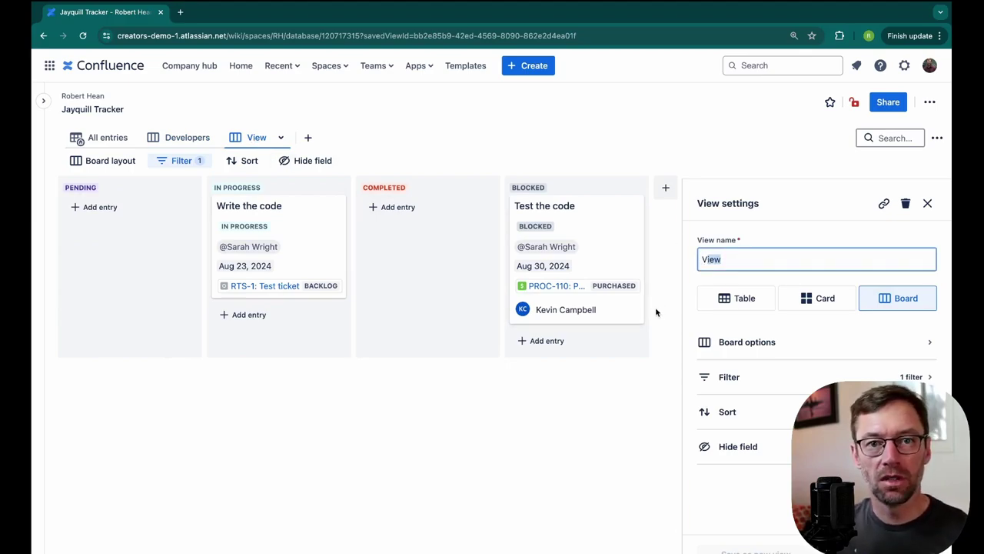
pyautogui.moveTo(742, 264); pyautogui.dragTo(695, 263)
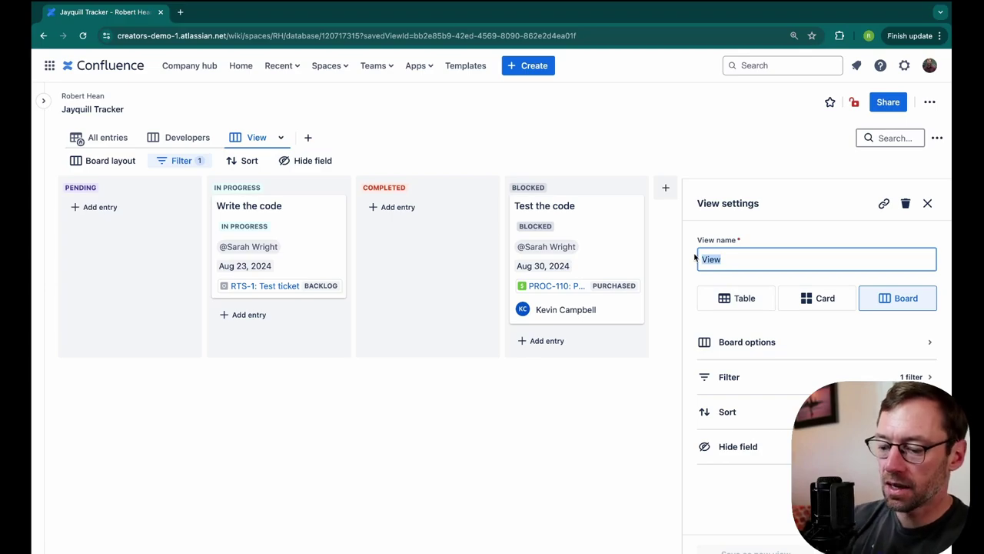
pyautogui.write('Blocked Tasks')
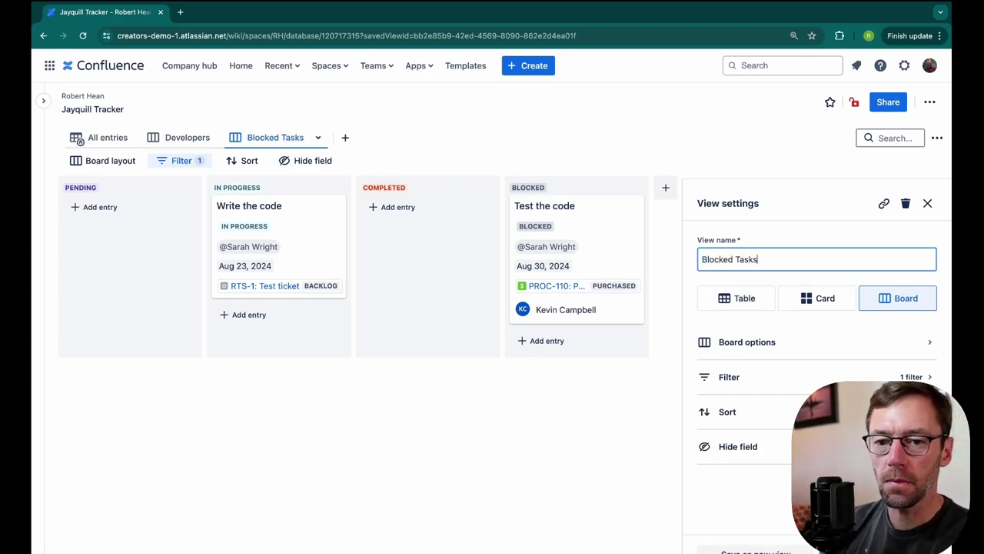
pyautogui.click(723, 305)
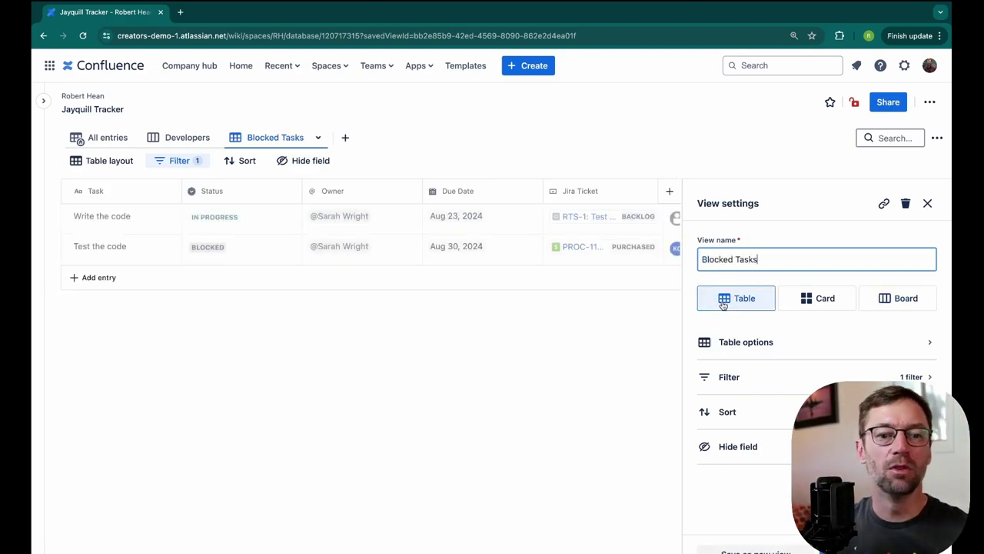
# Change the Blocked Tasks view's filter so that Status is Blocked, and close the filter settings
pyautogui.click(813, 376)
pyautogui.click(723, 286)
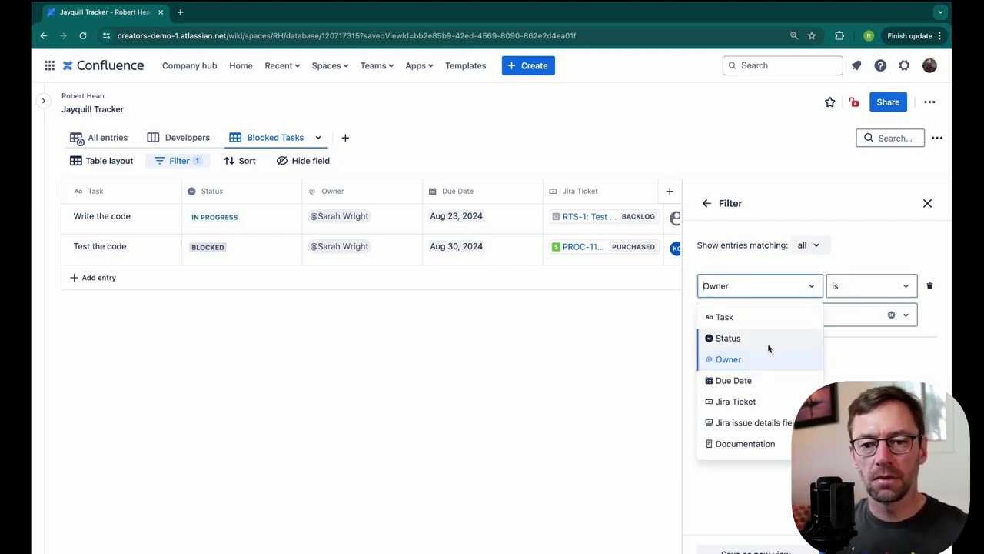
pyautogui.click(772, 340)
pyautogui.click(831, 314)
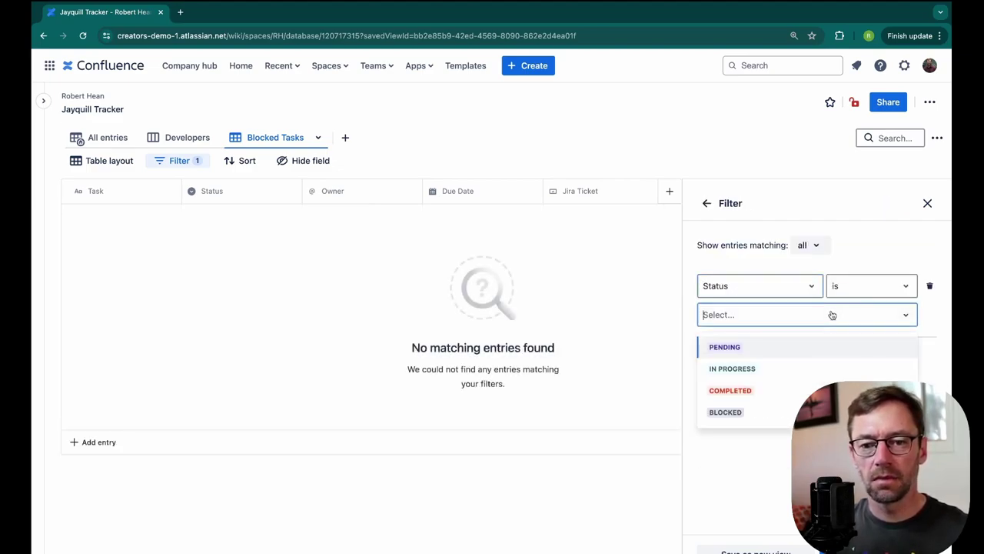
pyautogui.click(777, 415)
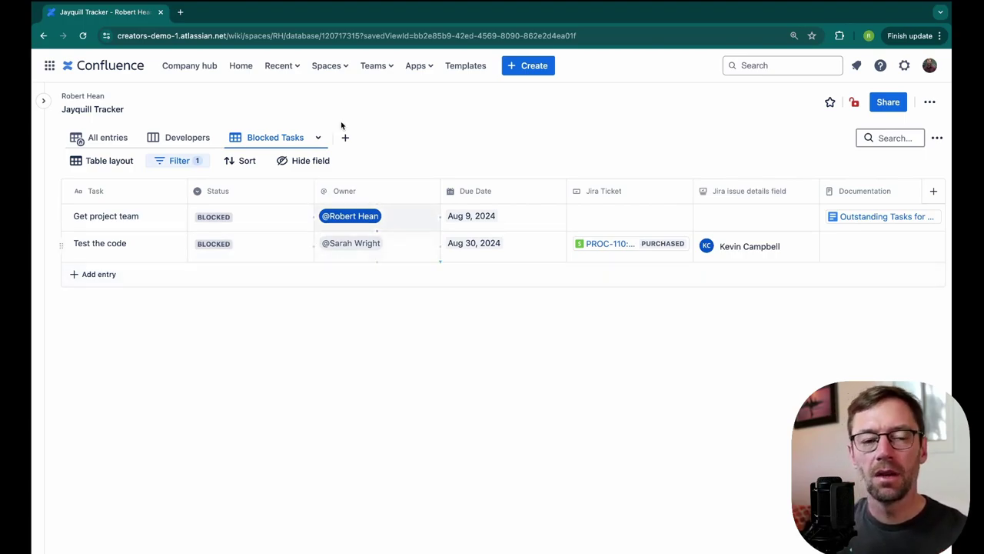
# Copy the Blocked Tasks view's URL, open it in a new browser tab to check the direct link, and close that tab
pyautogui.click(365, 35)
pyautogui.hotkey('ctrl', 'c')
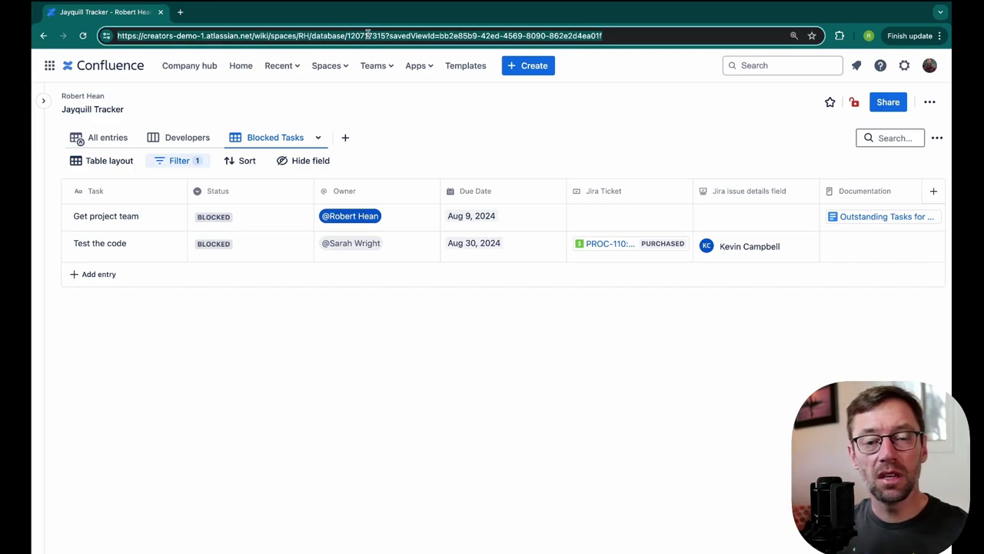
pyautogui.hotkey('ctrl', 't')
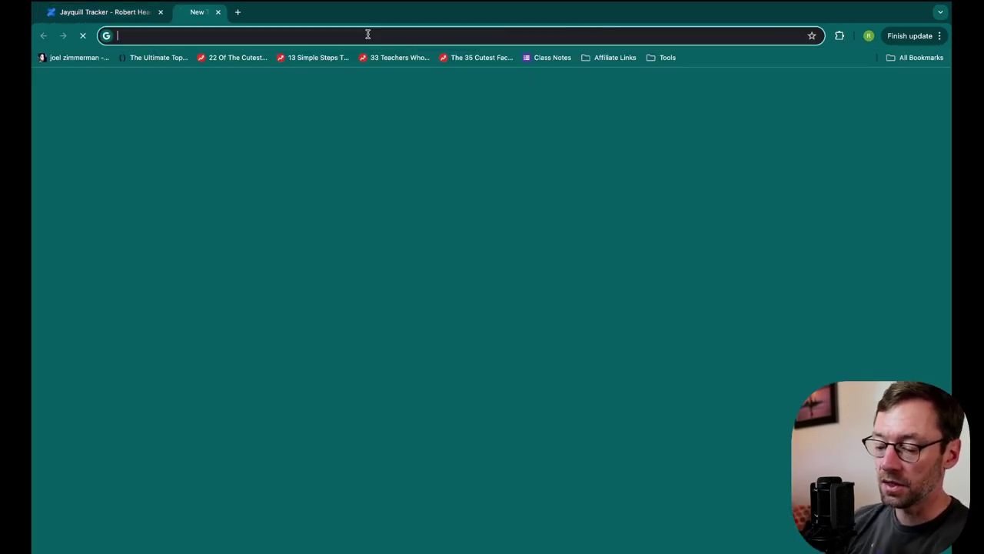
pyautogui.hotkey('ctrl', 'v')
pyautogui.press('Return')
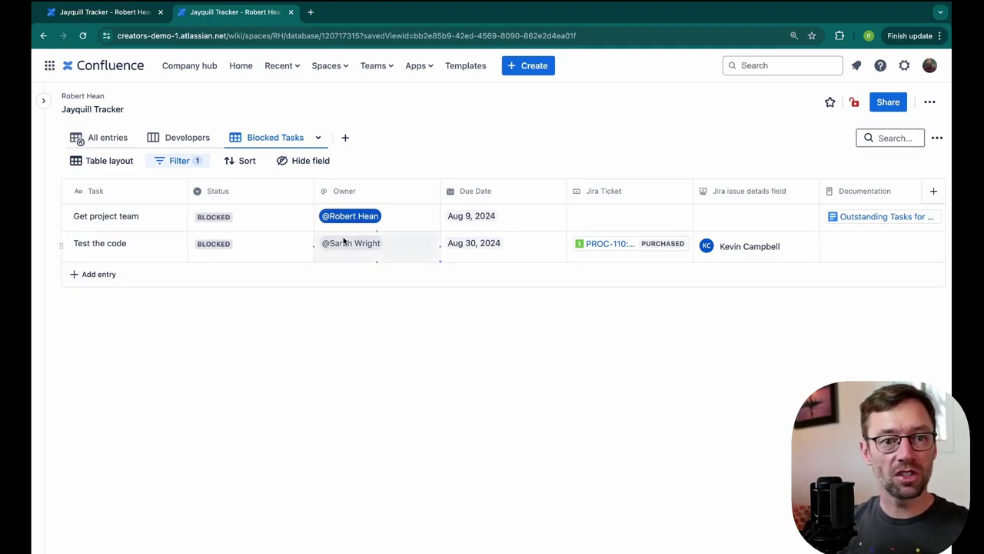
pyautogui.click(291, 12)
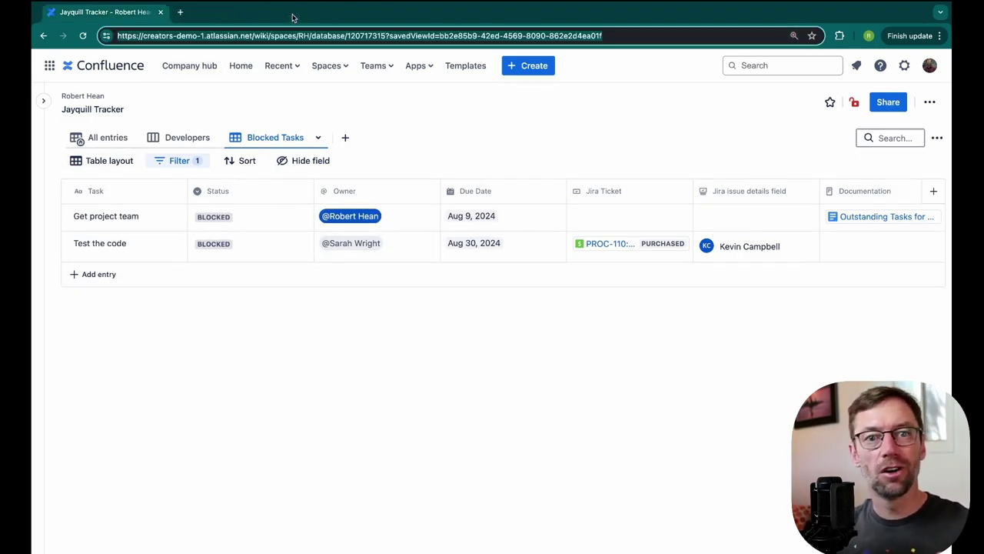
# Compare the task statuses in the All entries table with the cards on the Developers board
pyautogui.click(114, 139)
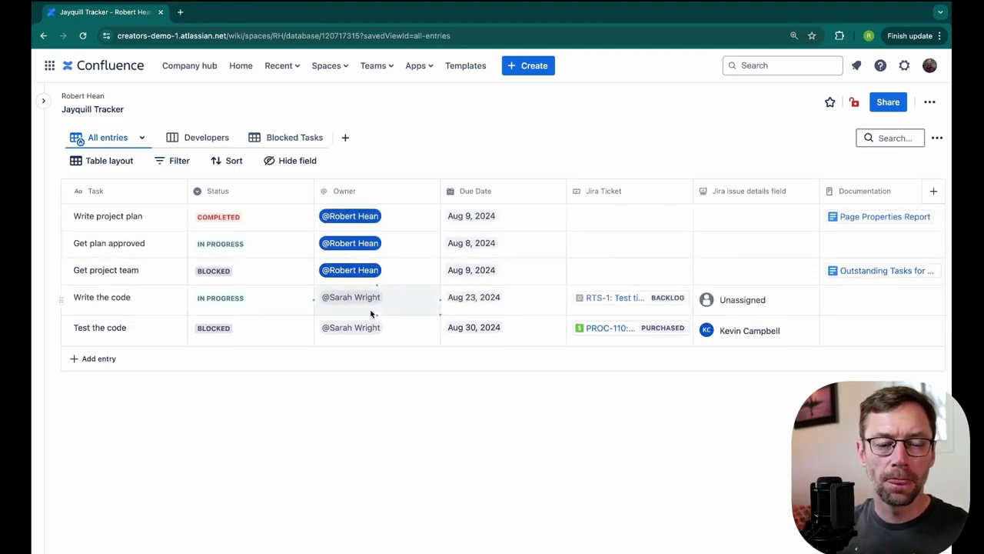
pyautogui.click(198, 138)
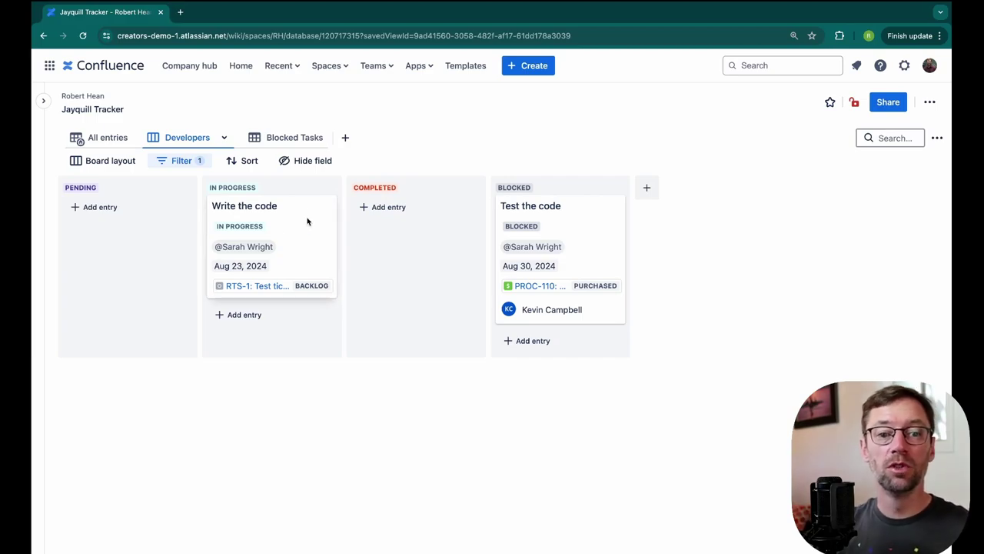
pyautogui.click(107, 138)
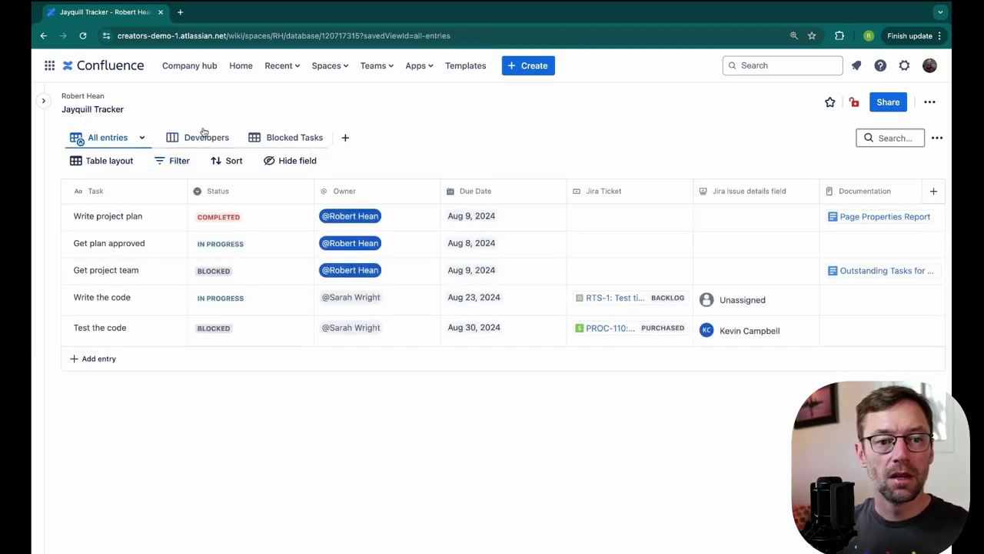
# Hide the Due Date and Owner fields from the cards in the Developers board view
pyautogui.click(205, 135)
pyautogui.click(223, 137)
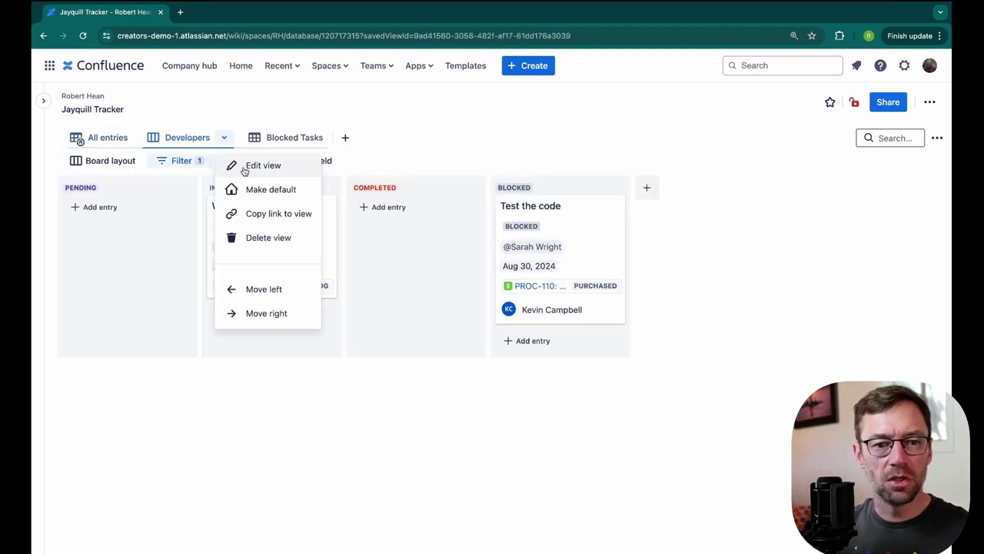
pyautogui.click(245, 168)
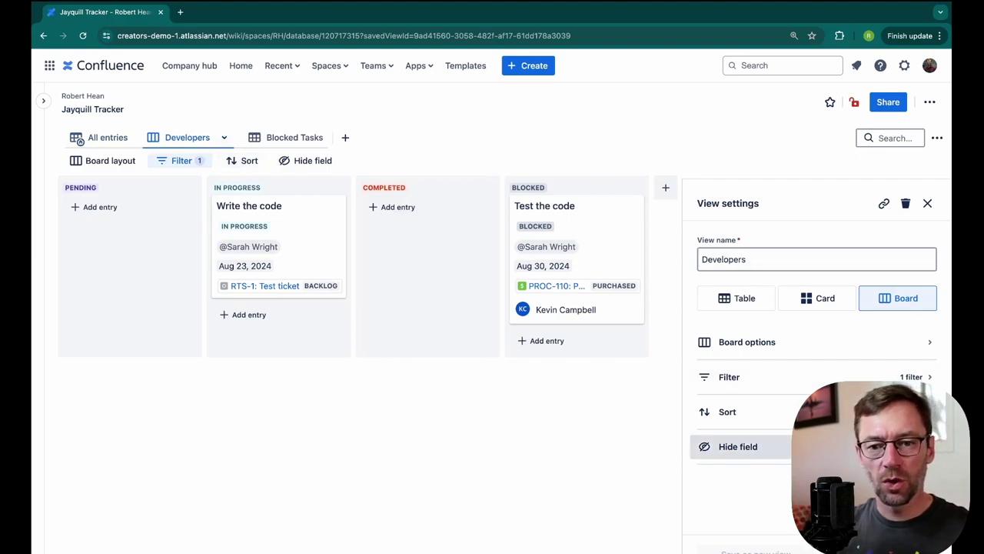
pyautogui.click(800, 447)
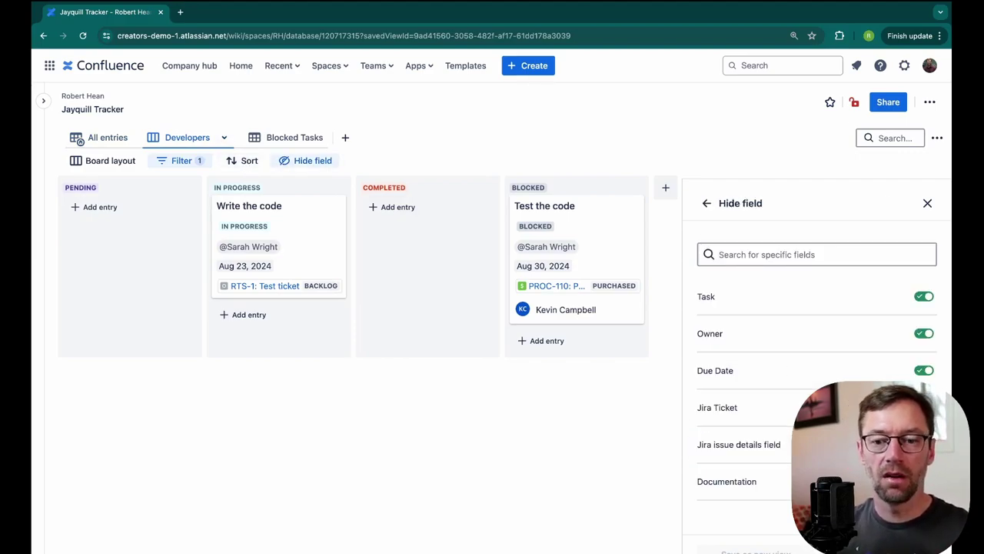
pyautogui.click(923, 370)
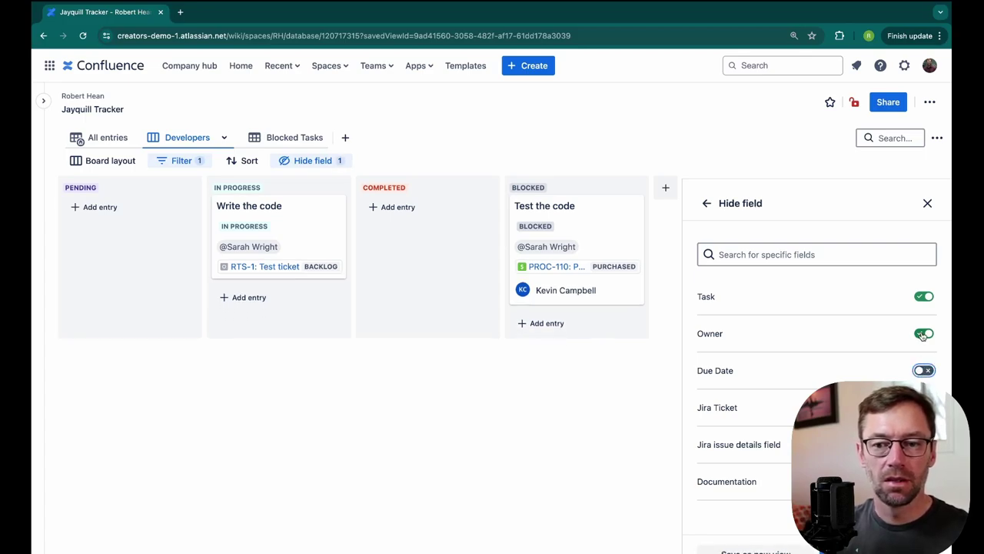
pyautogui.click(924, 334)
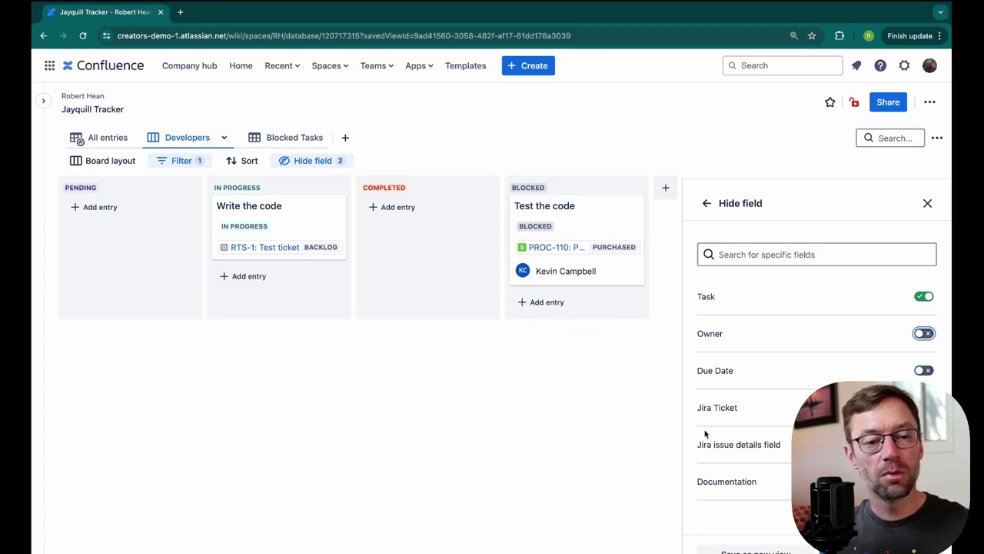
# Show the Owner and Due Date fields on the Developers board again and close the view settings
pyautogui.click(919, 333)
pyautogui.click(926, 371)
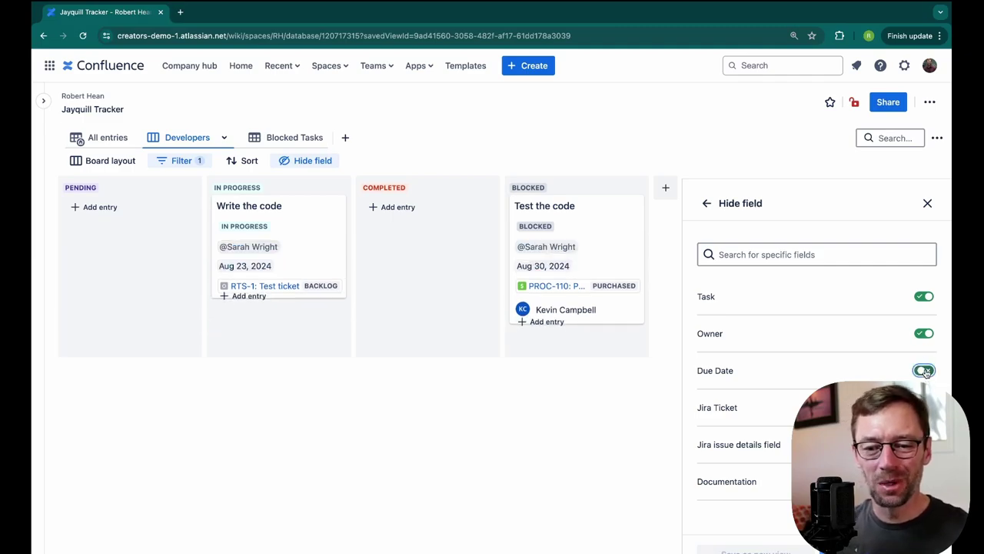
pyautogui.click(927, 204)
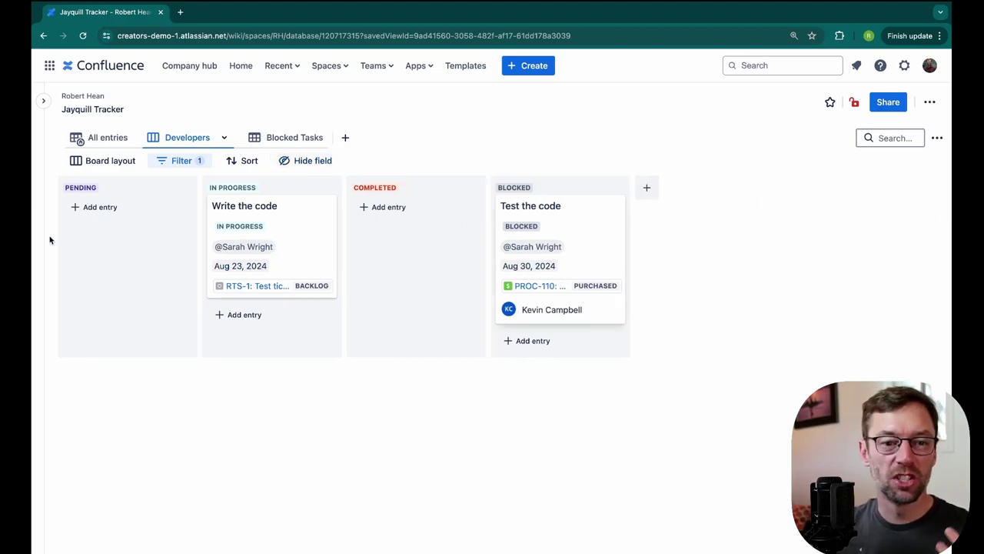
# Search the database's All entries view for "plan", and clear the search text
pyautogui.click(108, 137)
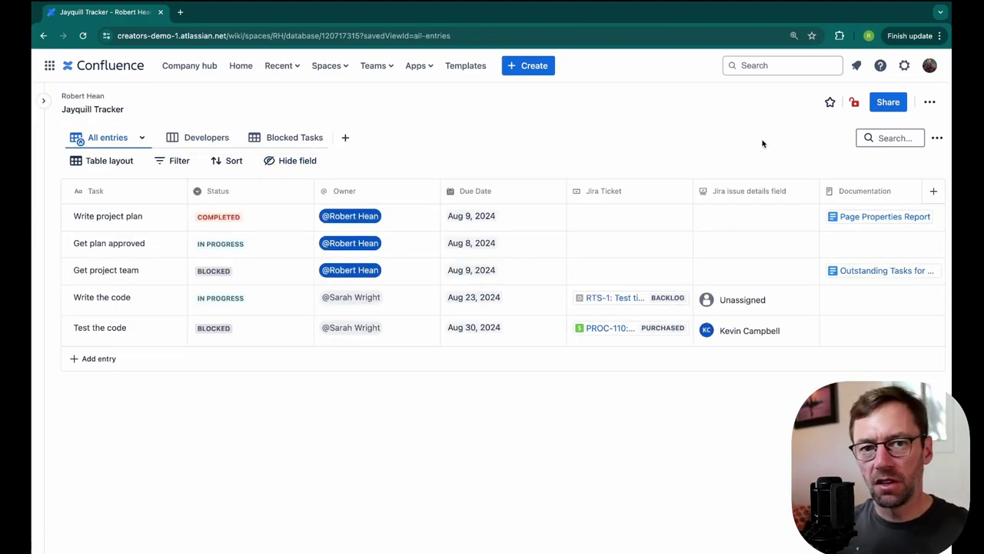
pyautogui.click(886, 137)
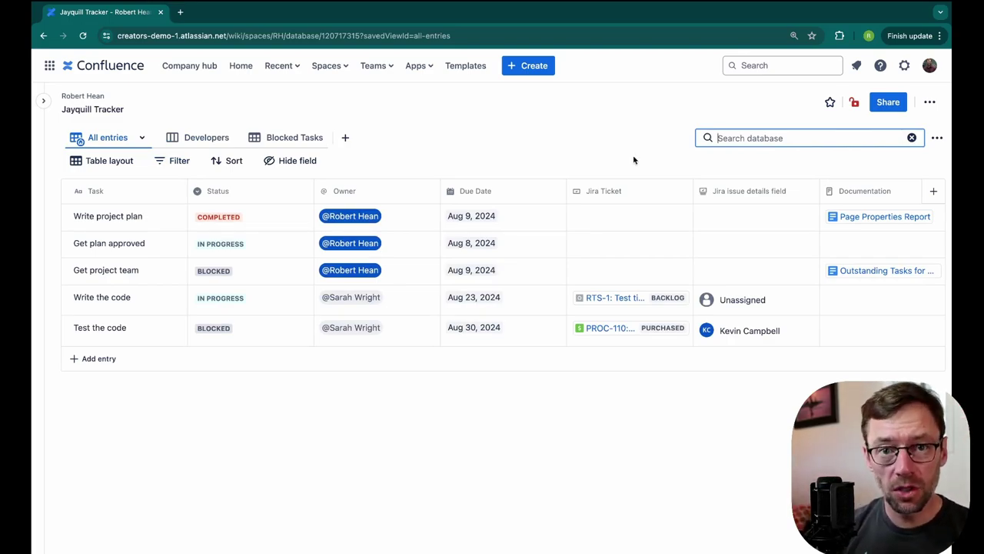
pyautogui.write('p')
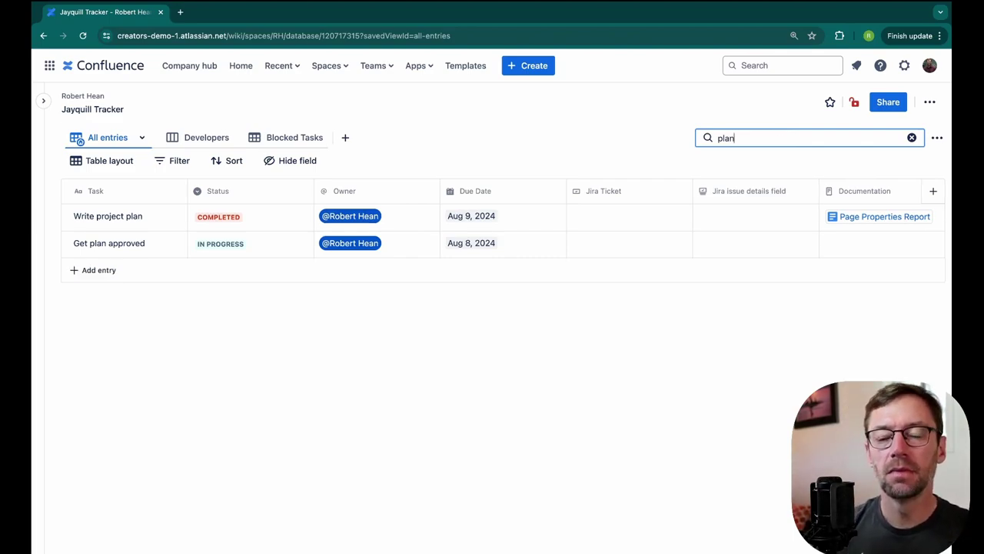
pyautogui.press('BackSpace')
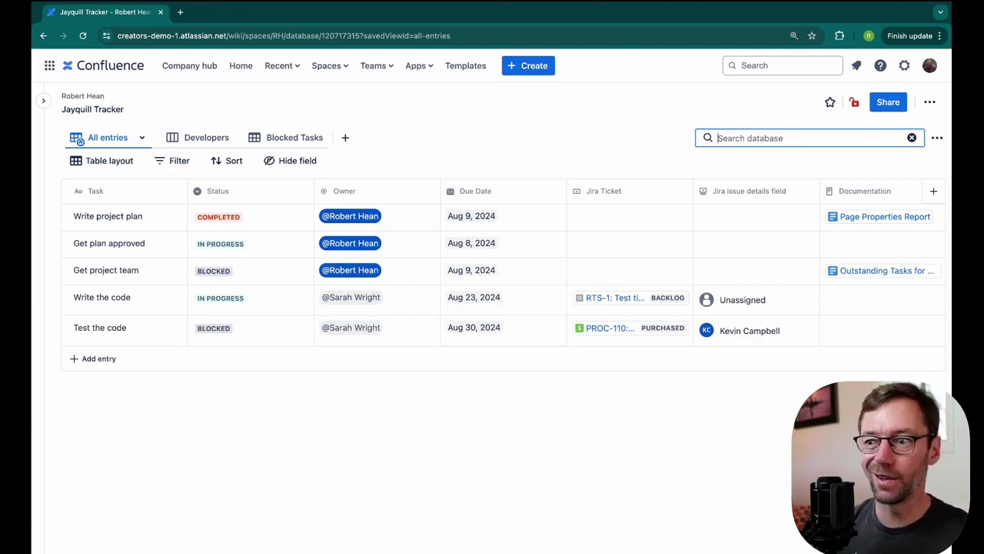
# Open the settings for copying the database structure and check which spaces are available for the copy
pyautogui.click(937, 138)
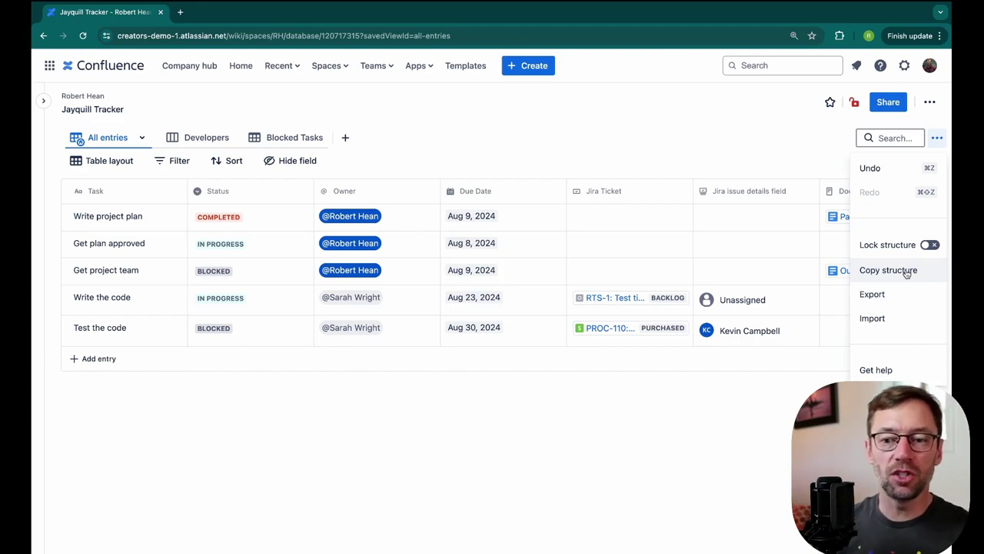
pyautogui.click(906, 272)
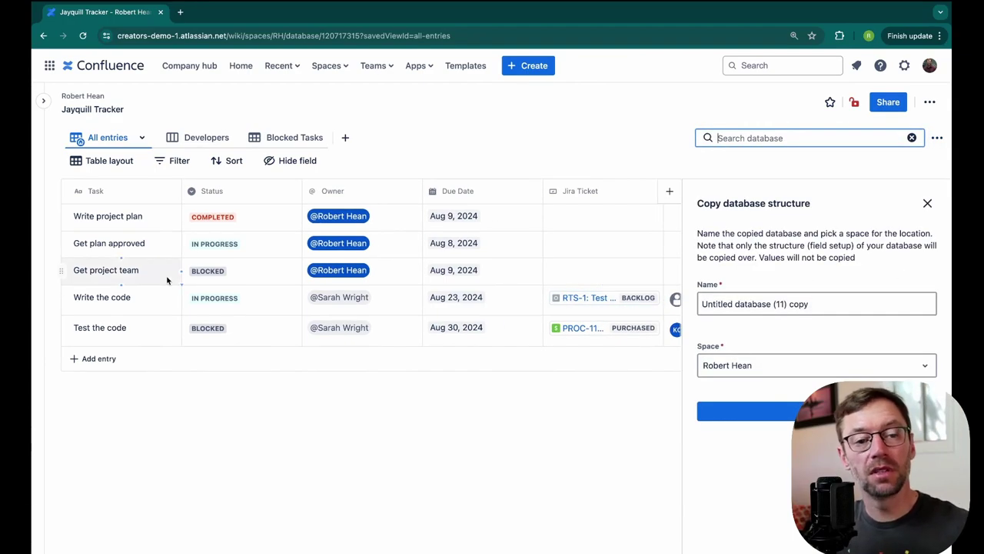
pyautogui.click(743, 368)
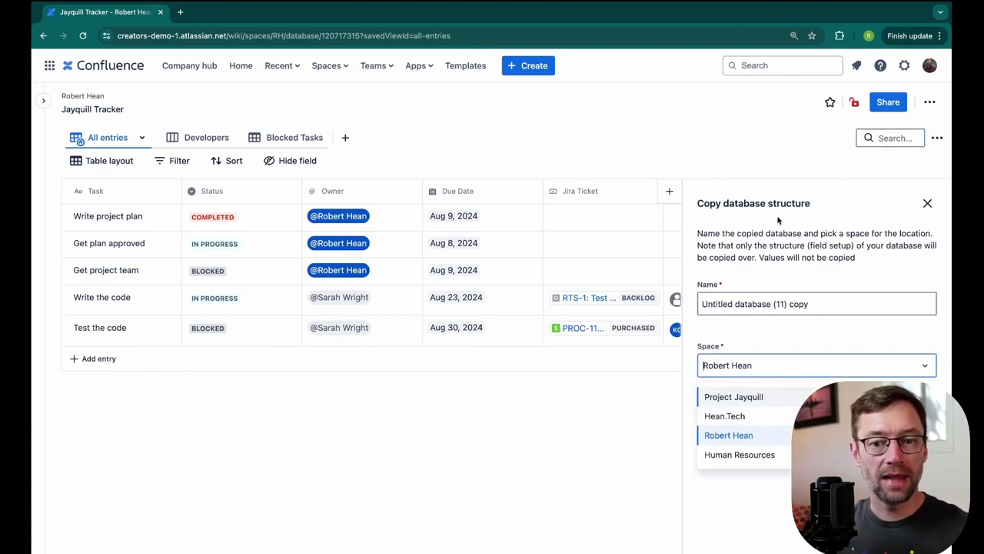
pyautogui.press('Escape')
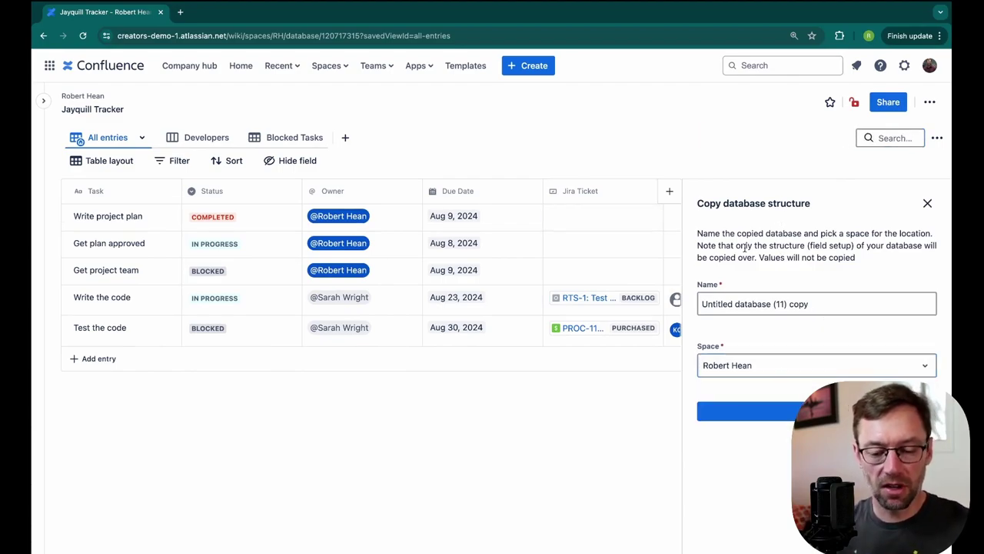